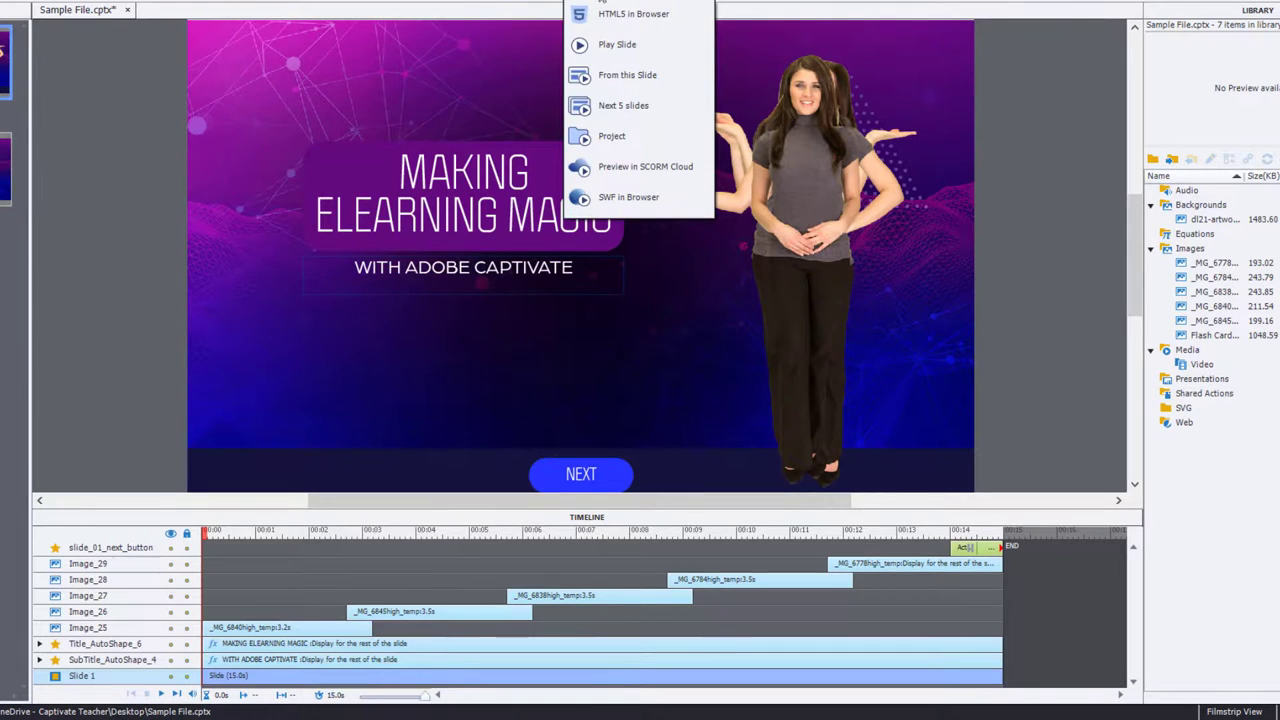
Preview the project as HTML5 in the browser.
left_click(606, 16)
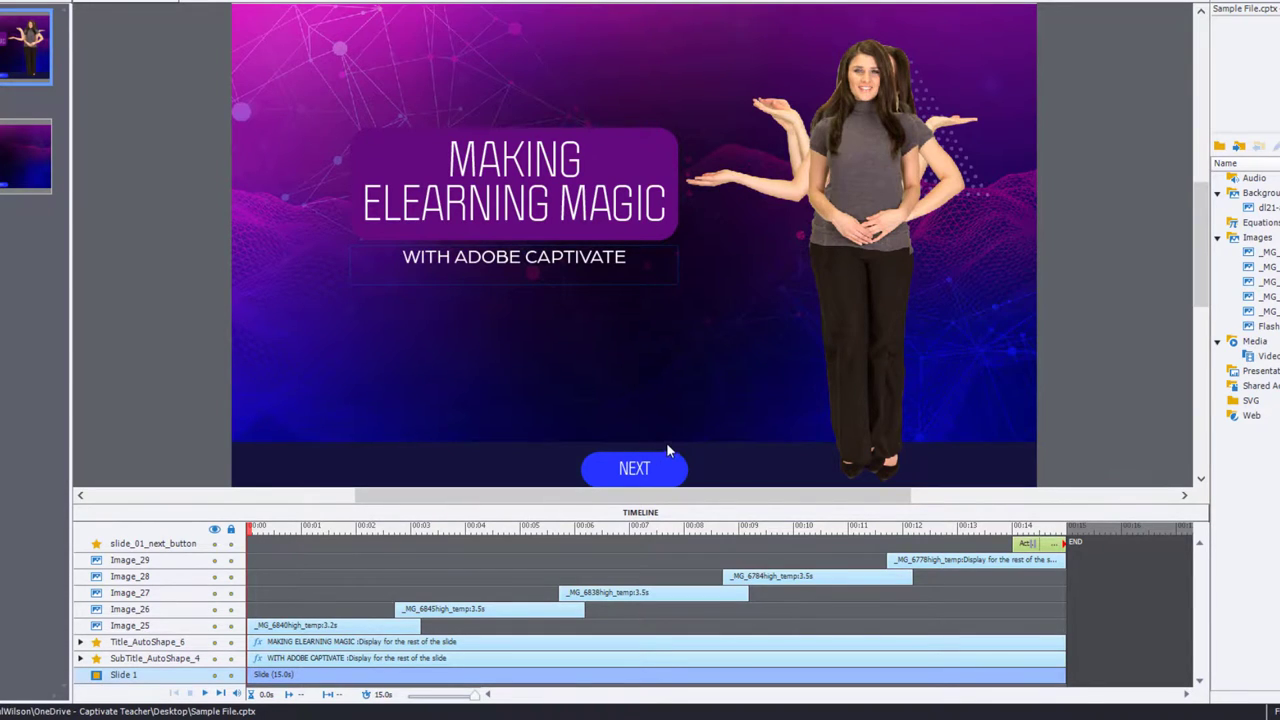
Duplicate the NEXT button at the bottom of the title slide.
scroll(665, 441, "down", 1)
left_click(634, 430)
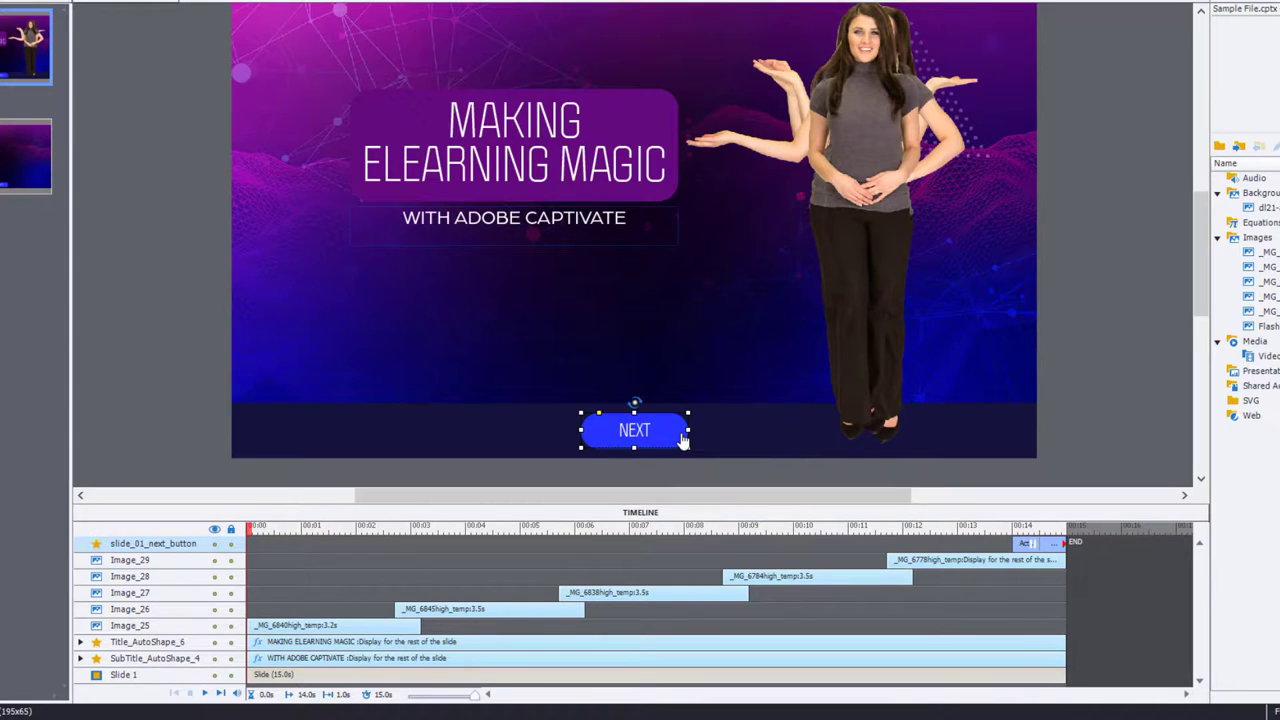
key("ctrl+d")
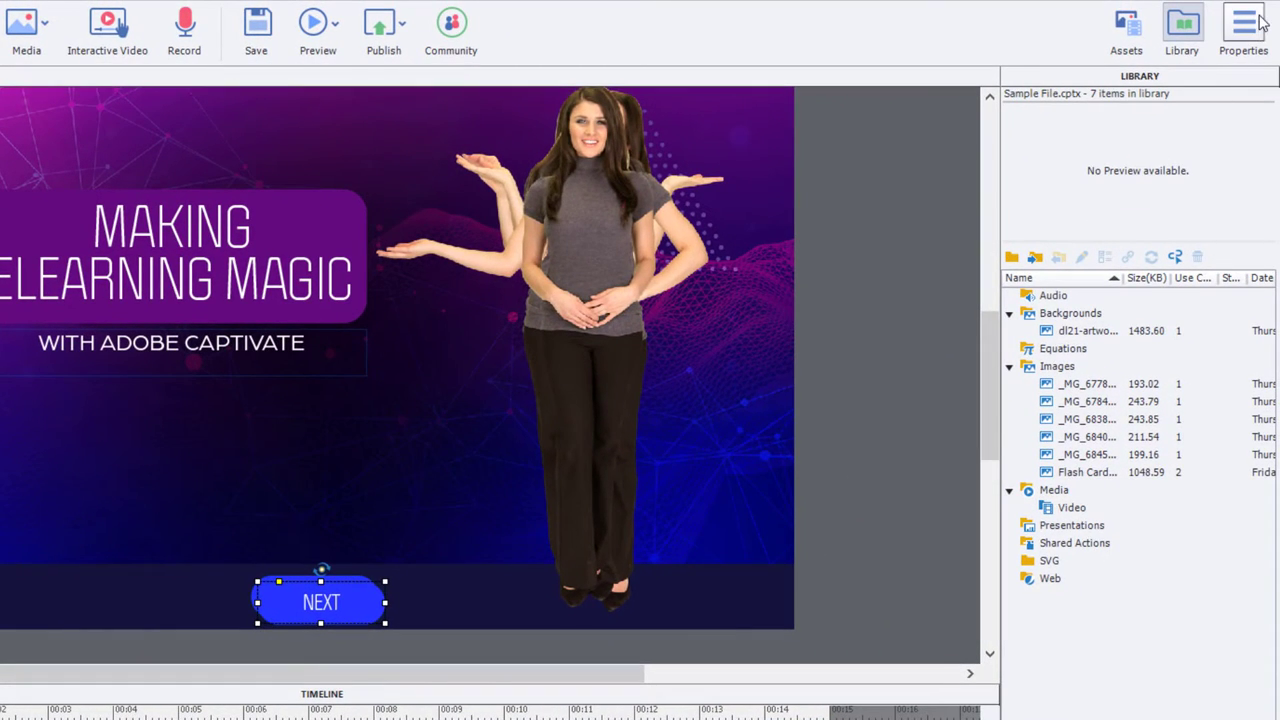
Set the duplicated button's timing to appear after 0 sec, display for the rest of the slide, and not pause.
left_click(1262, 24)
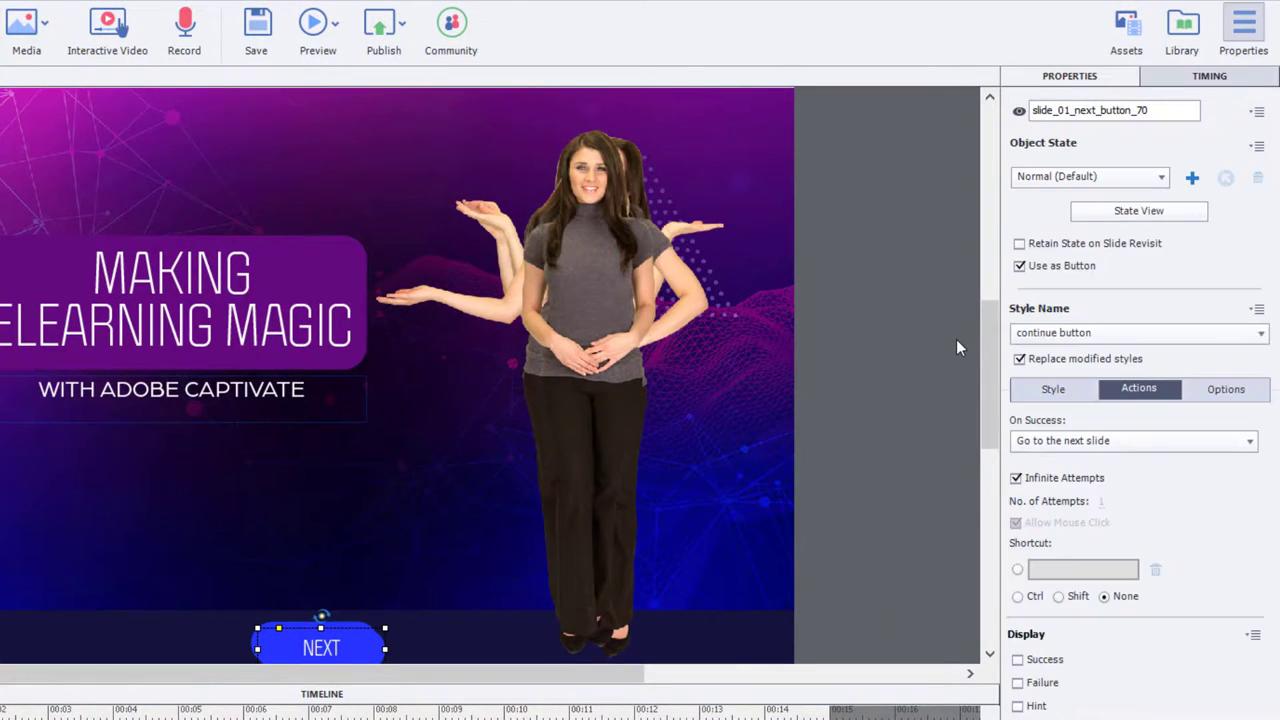
left_click(1201, 84)
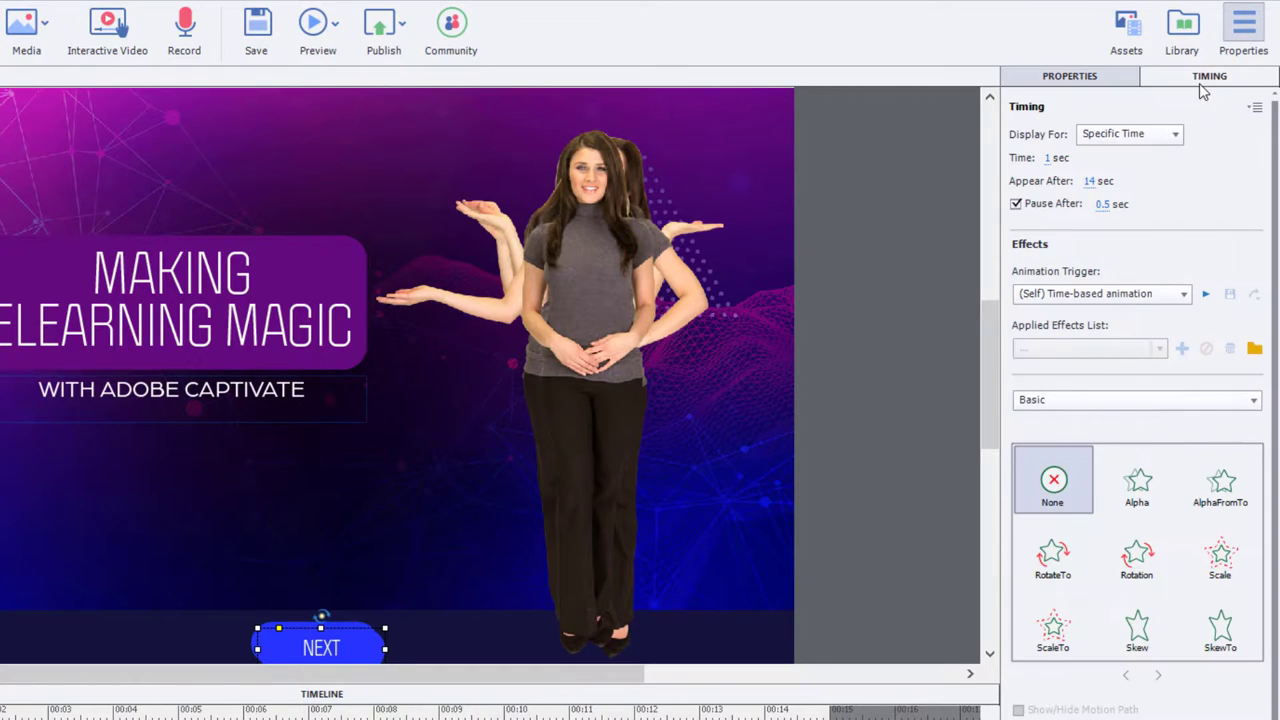
left_click(1016, 205)
left_click(1089, 181)
type("0")
left_click(1133, 136)
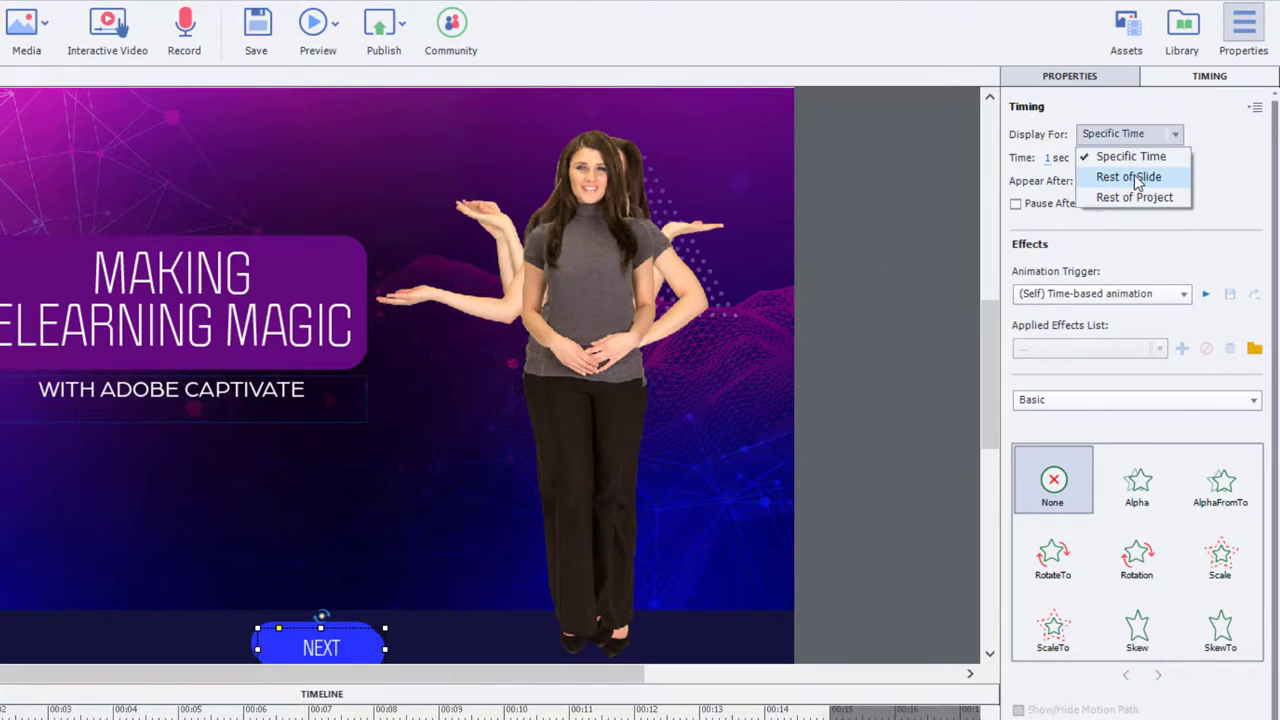
left_click(1128, 177)
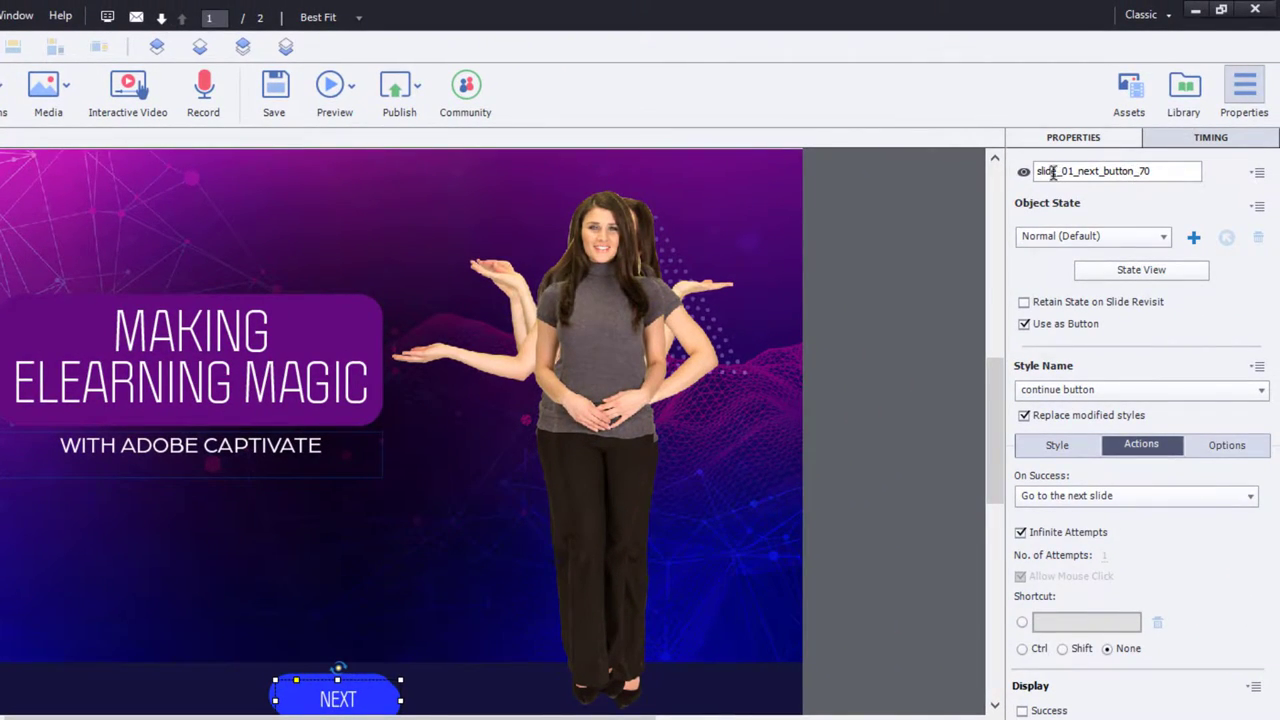
Rename the duplicated button as second_next and make it initially hidden in the output.
left_click(1155, 171)
left_click_drag(1155, 171, 952, 176)
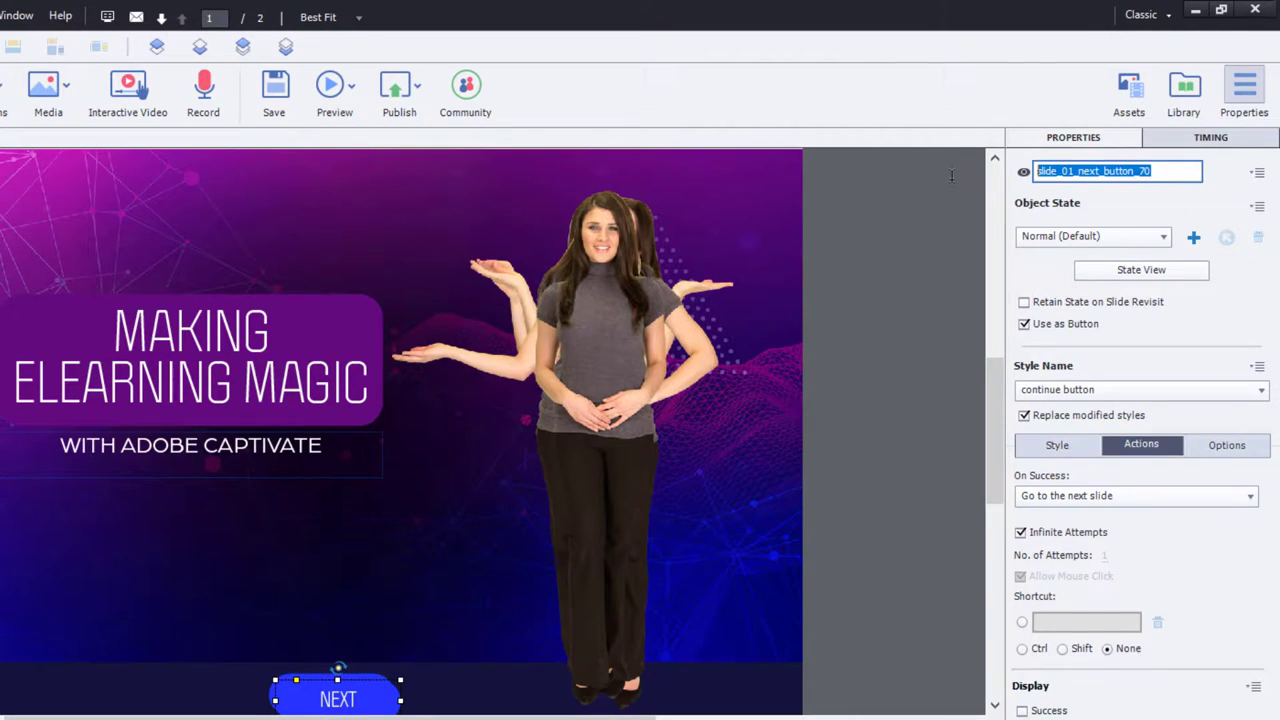
type("second")
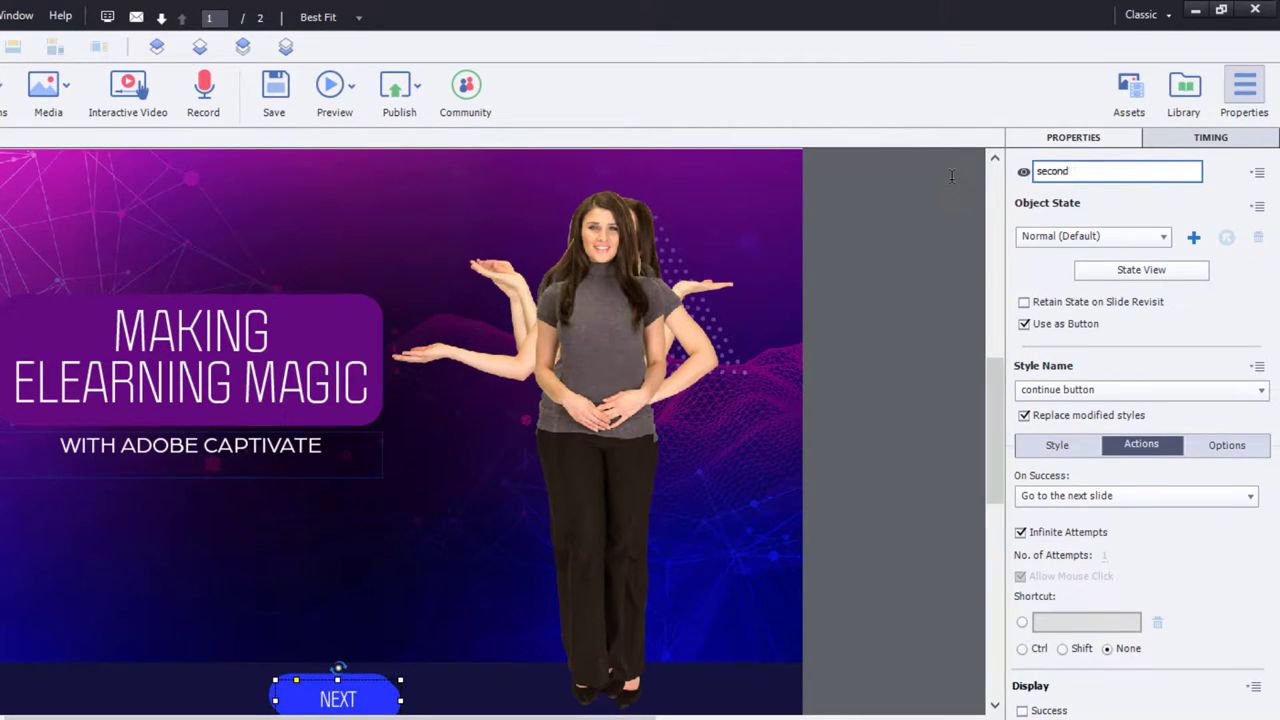
type(" Next")
key("Return")
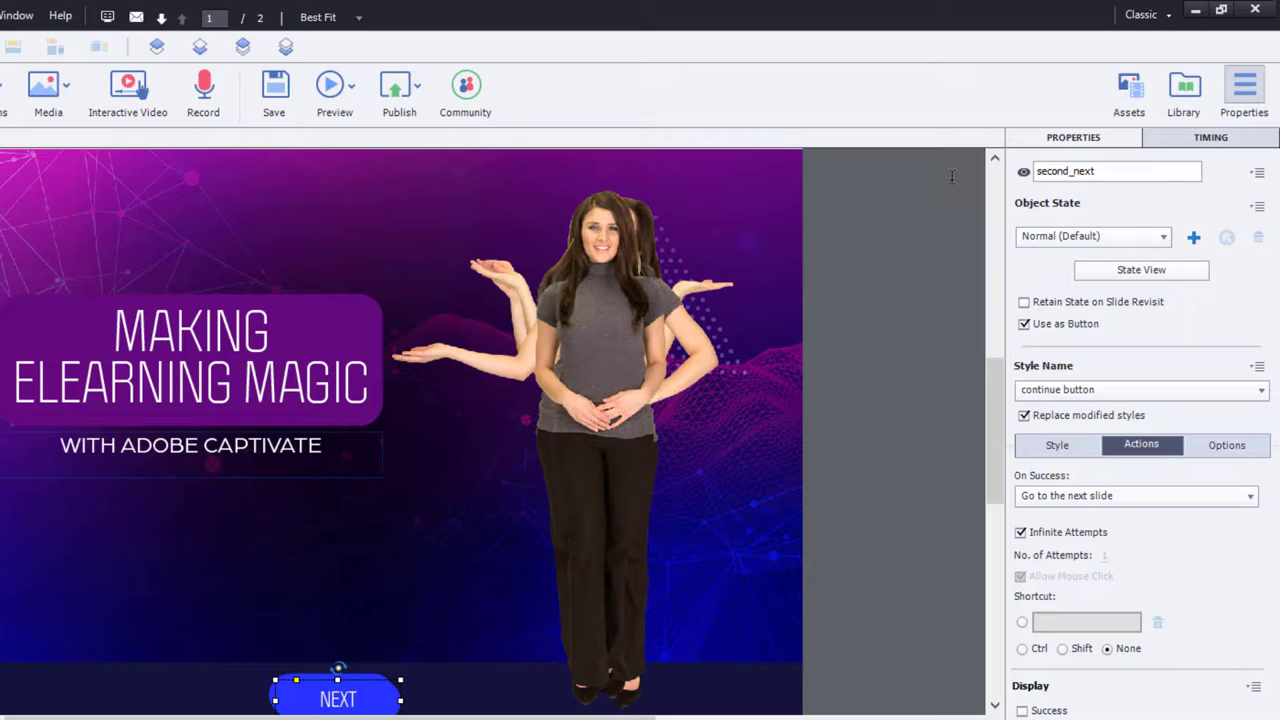
left_click(1023, 171)
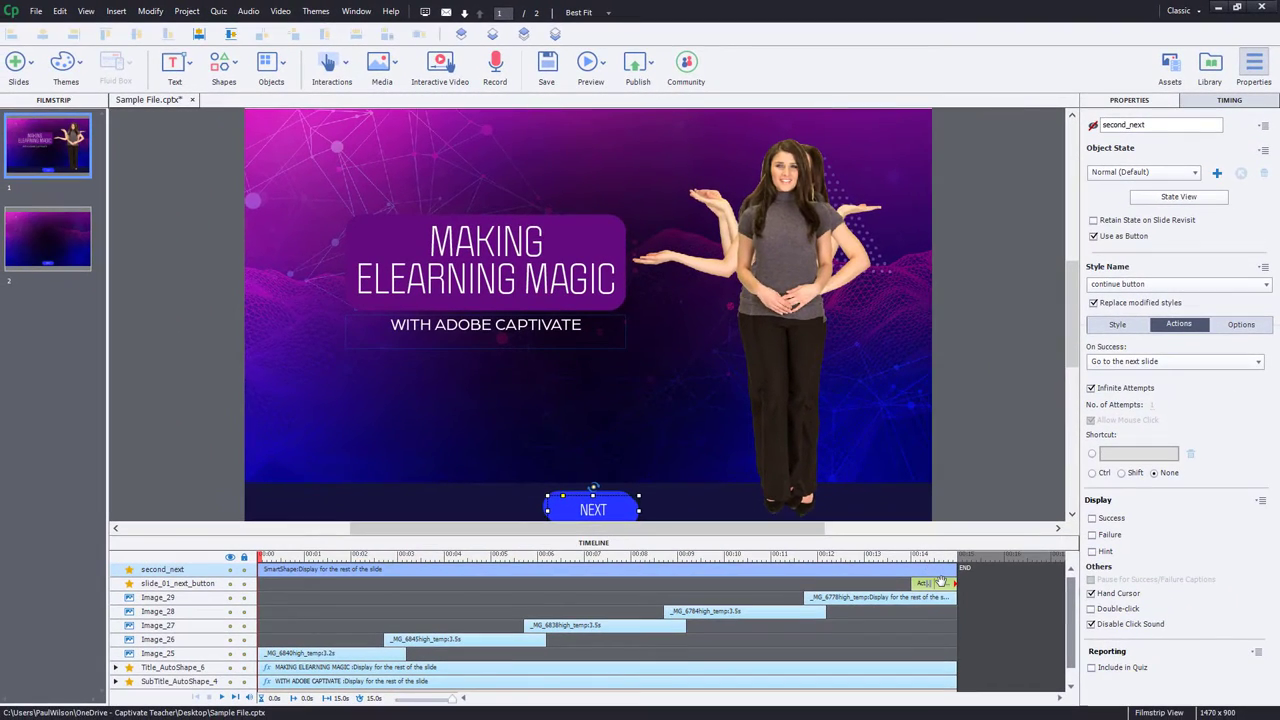
Align slide_01_next_button and second_next on top of each other and resize them to the same size.
left_click(940, 582)
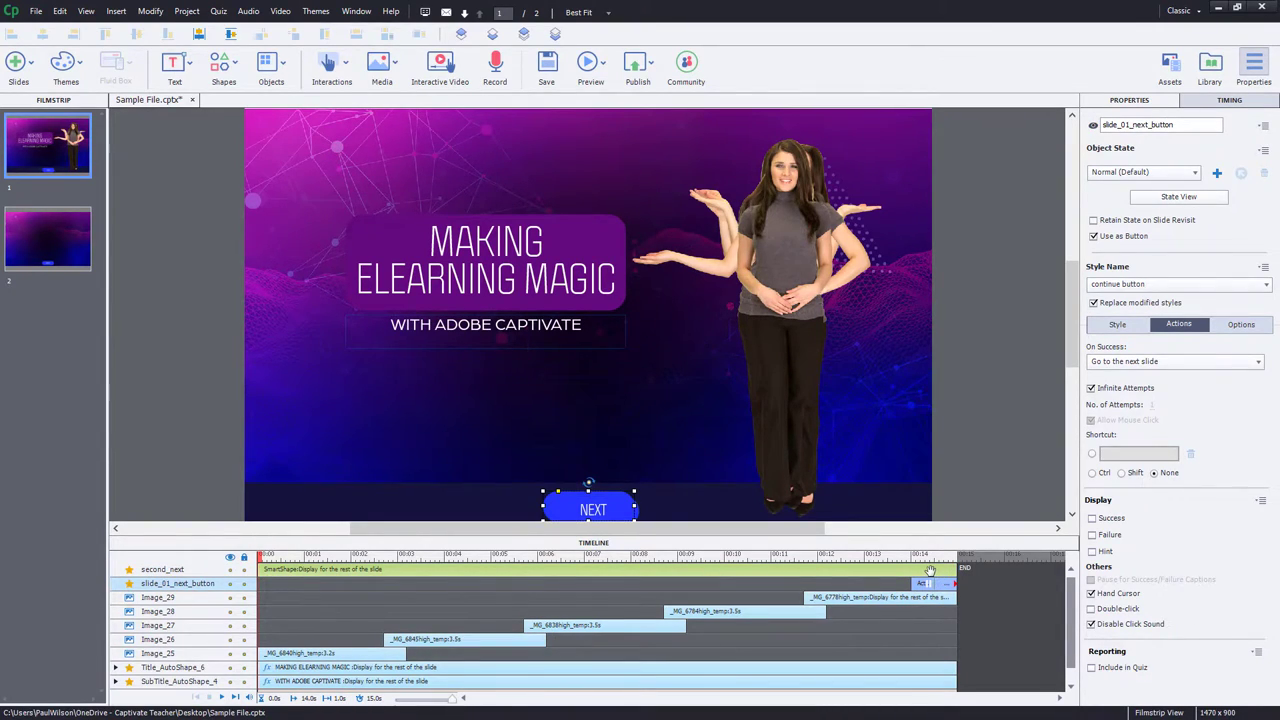
left_click(930, 569, "shift")
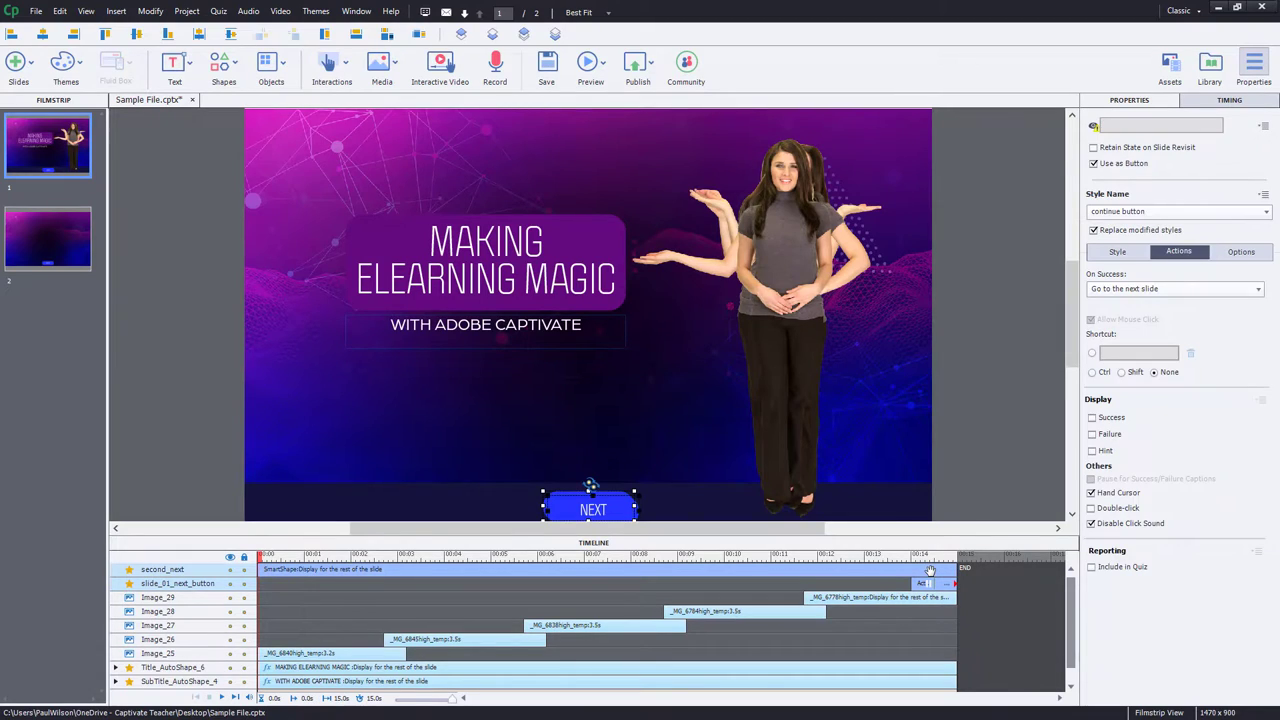
right_click(612, 506)
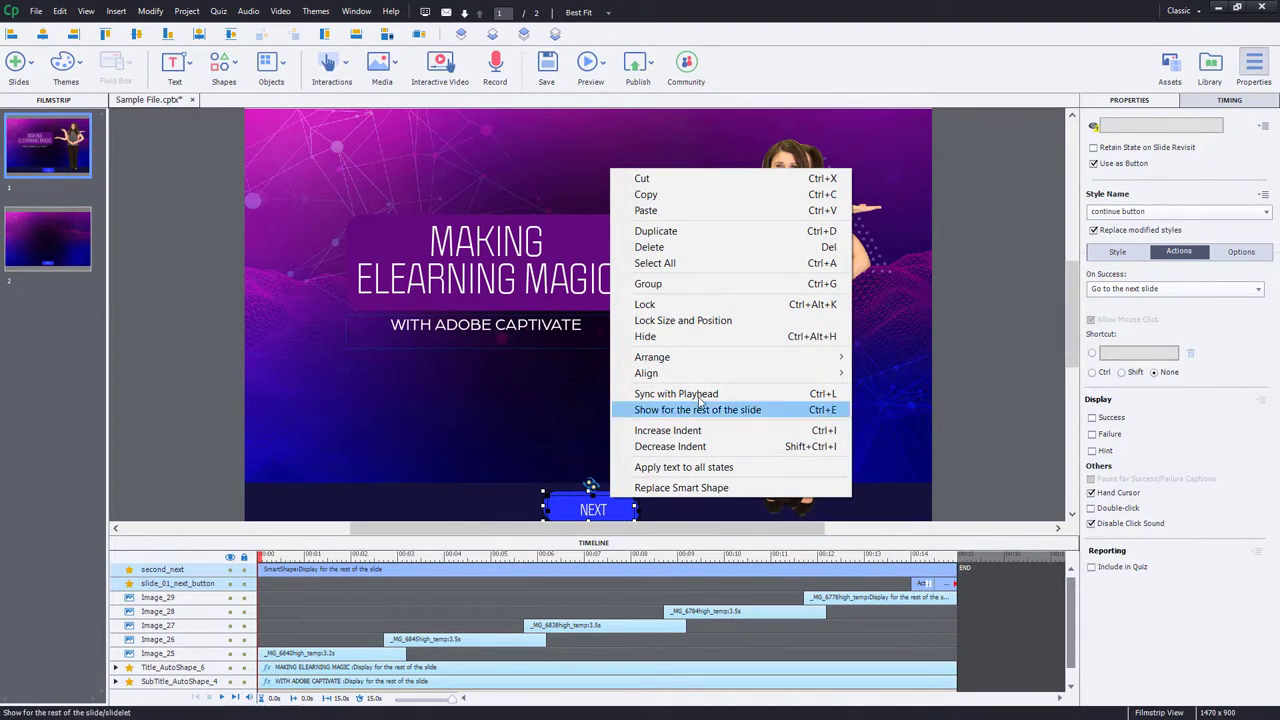
mouse_move(718, 372)
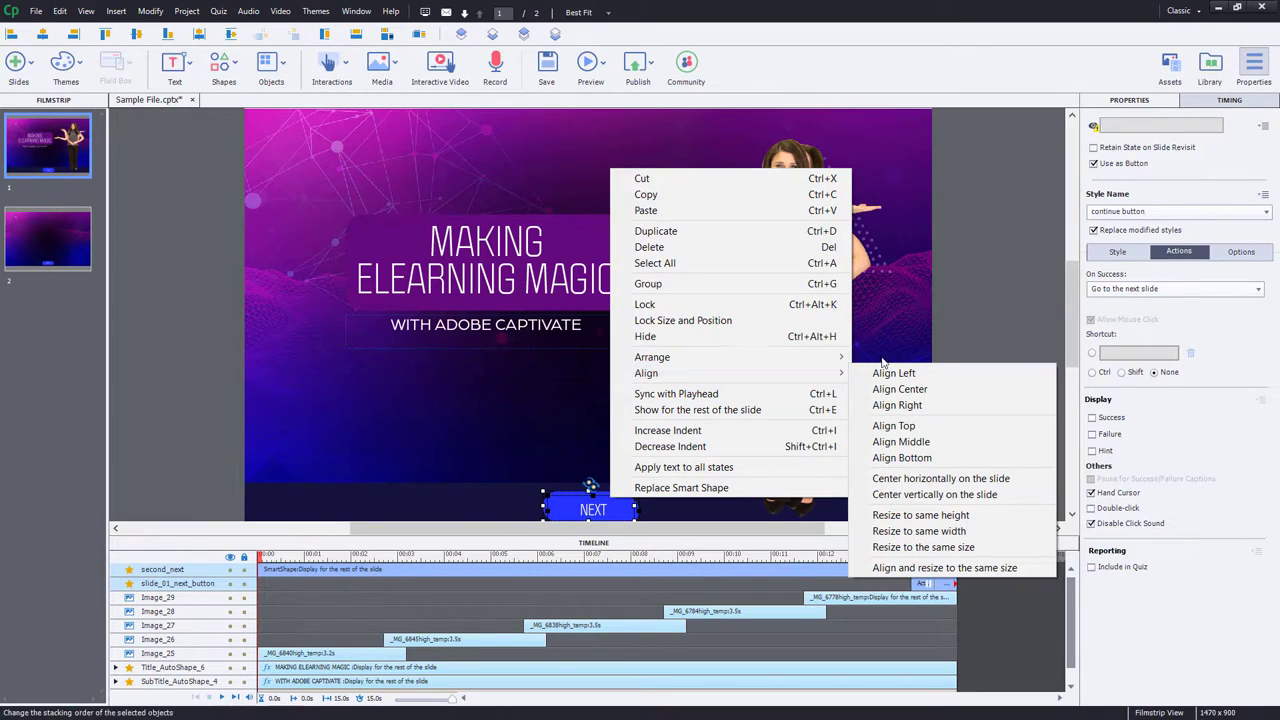
left_click(988, 570)
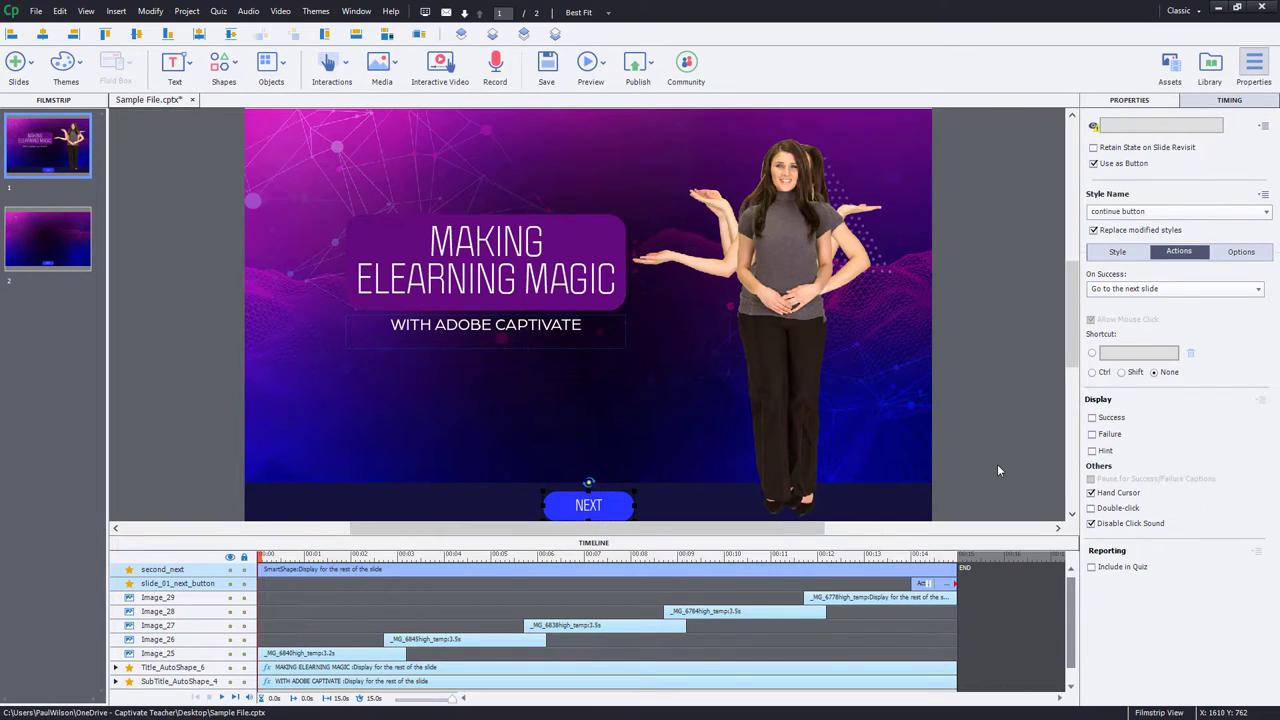
Deselect both buttons, enlarge the timeline to fit every layer, and select only the original slide_01_next_button.
key("Delete")
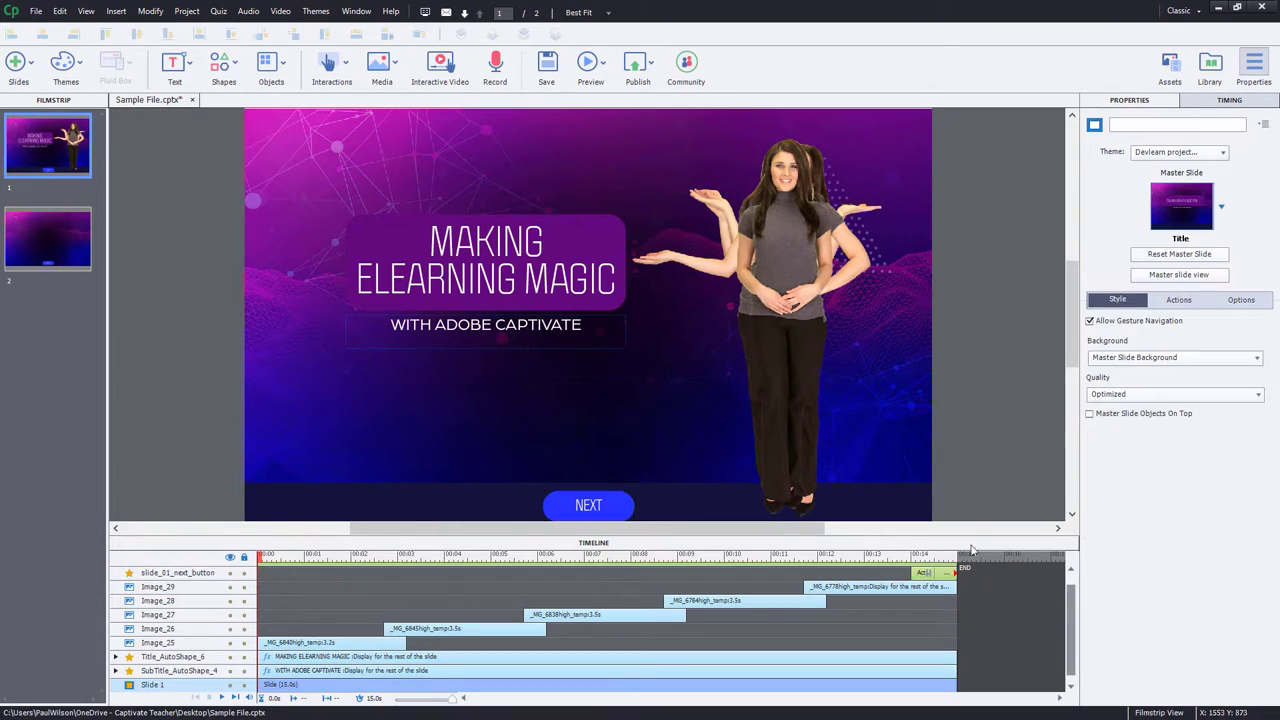
left_click_drag(942, 538, 948, 488)
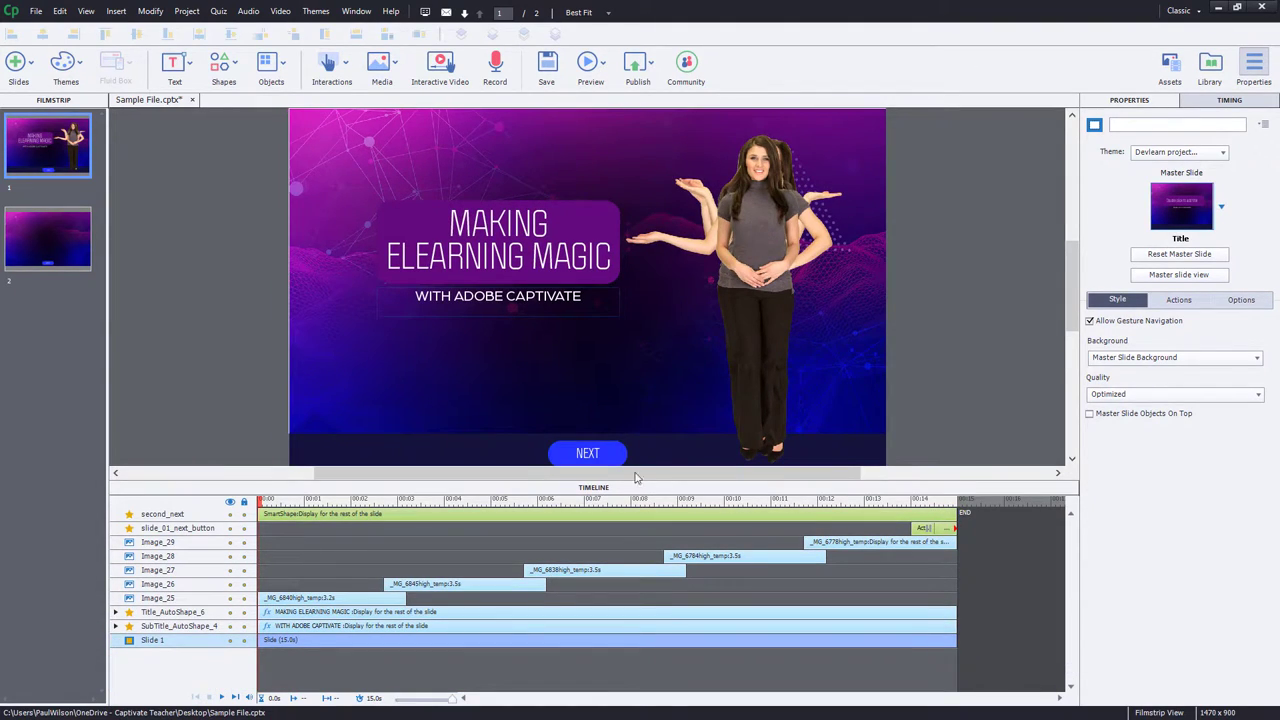
left_click(946, 528)
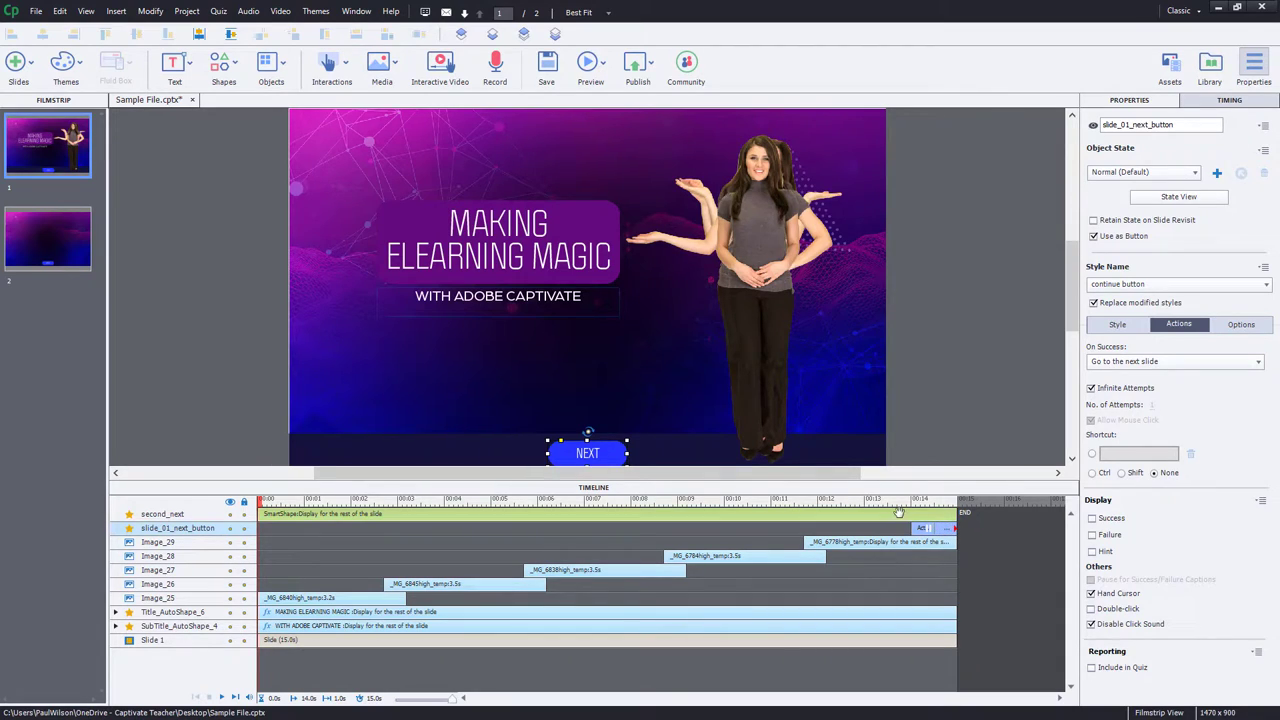
left_click(899, 512)
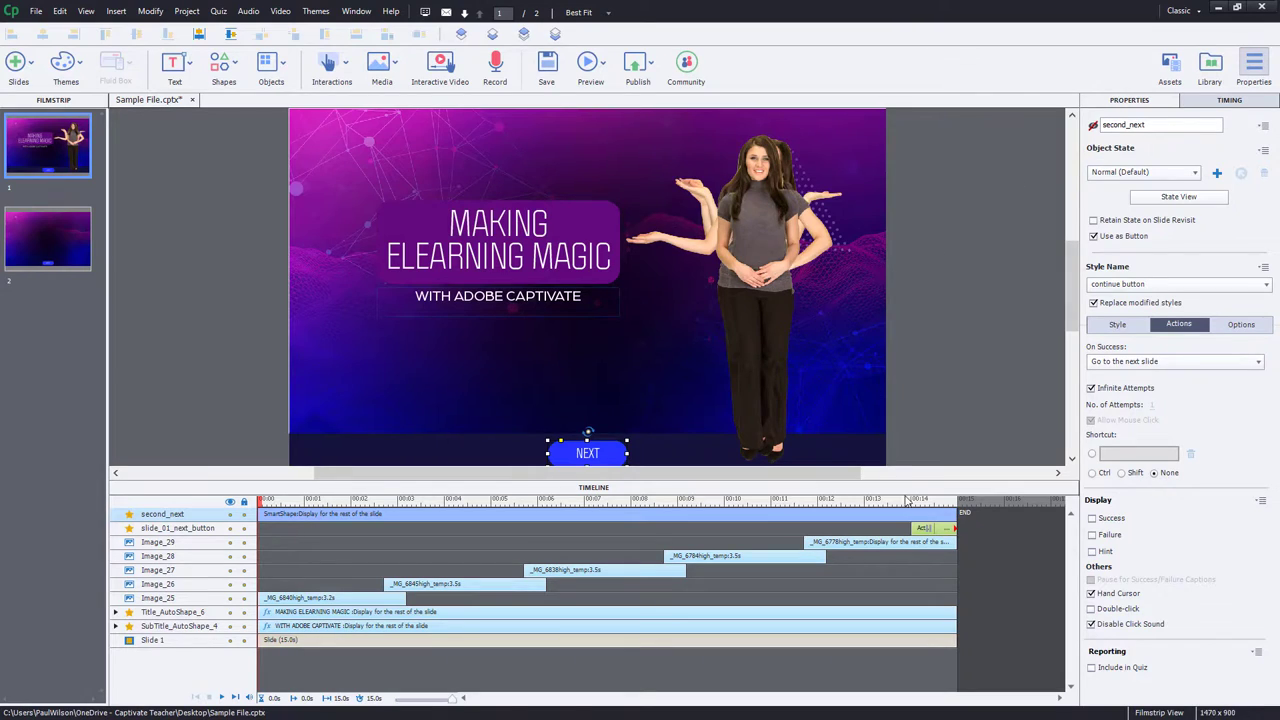
left_click(947, 530)
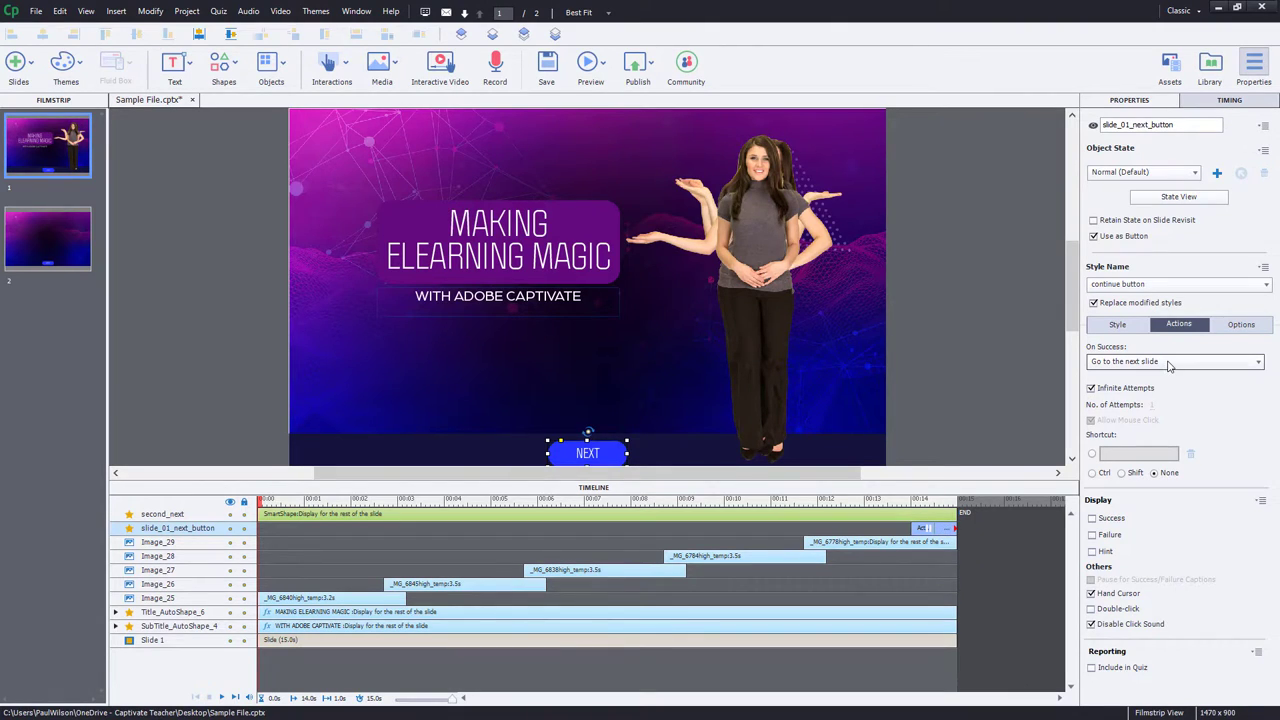
Start a new blank advanced action named SecondNext.
left_click(188, 12)
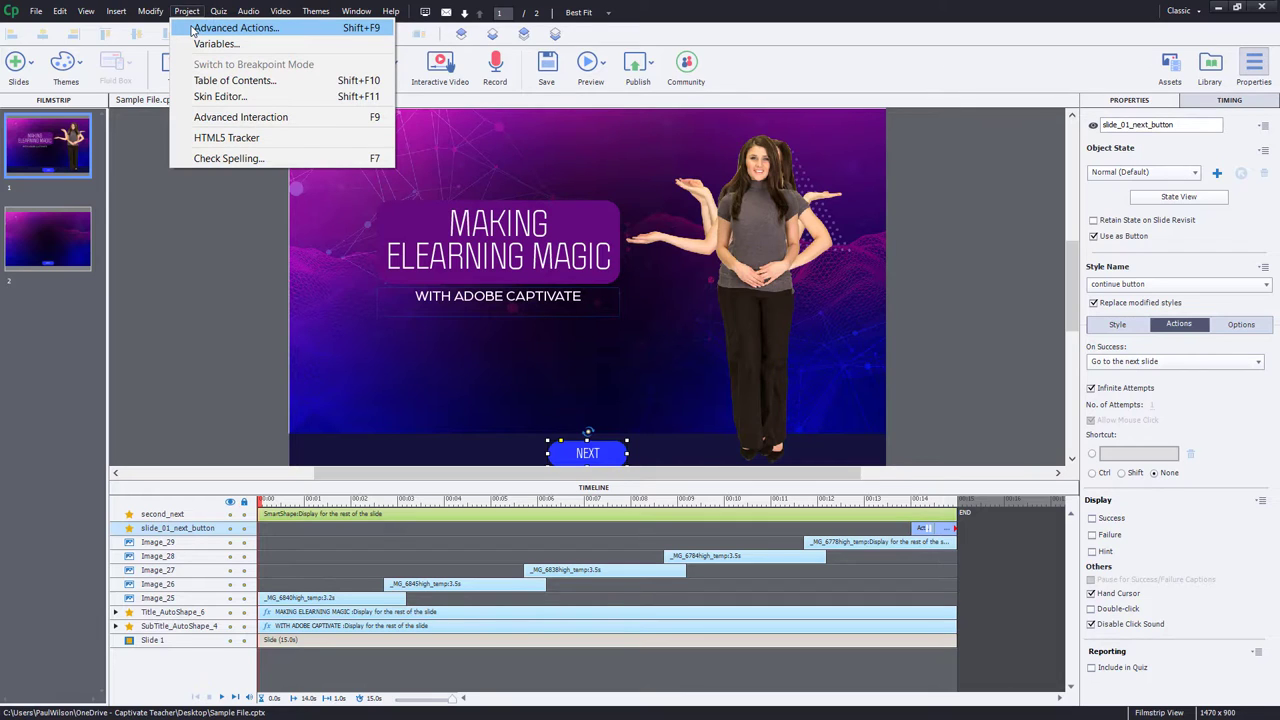
left_click(192, 30)
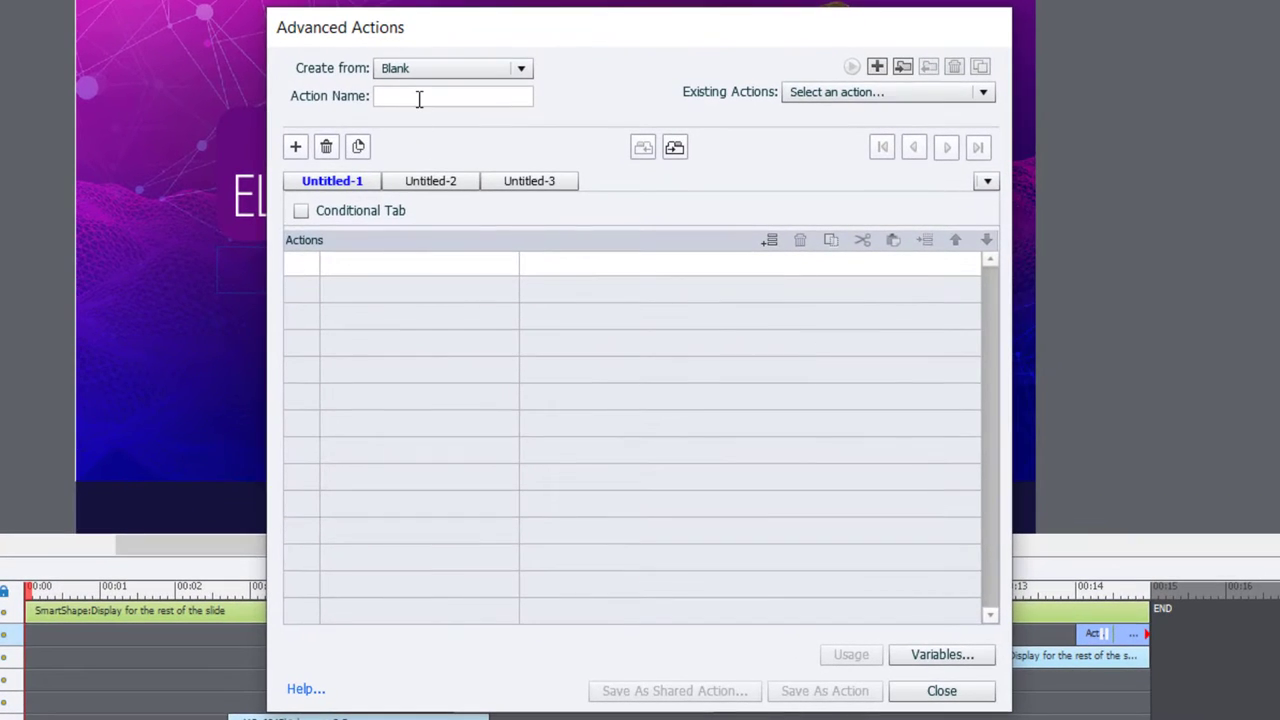
left_click(430, 97)
type("Second")
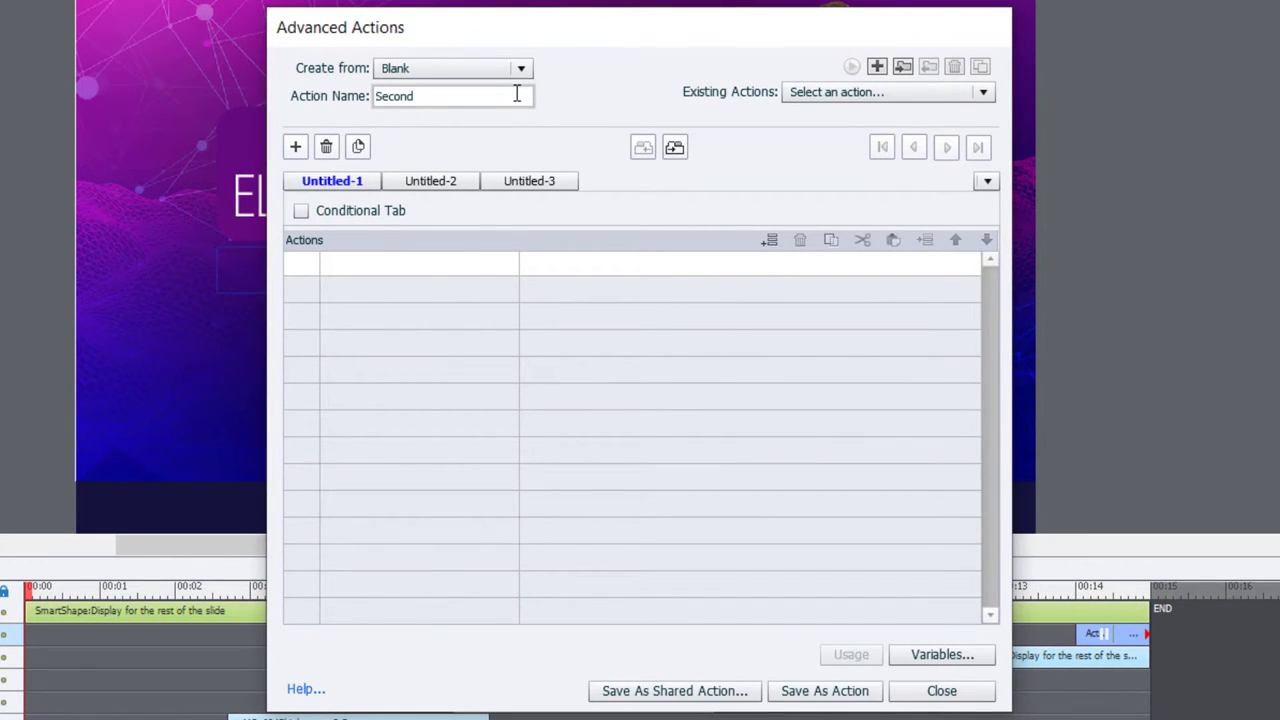
type("Next")
Add a Show command for second_next as the first line of the SecondNext action.
left_click(372, 266)
scroll(378, 272, "down", 5)
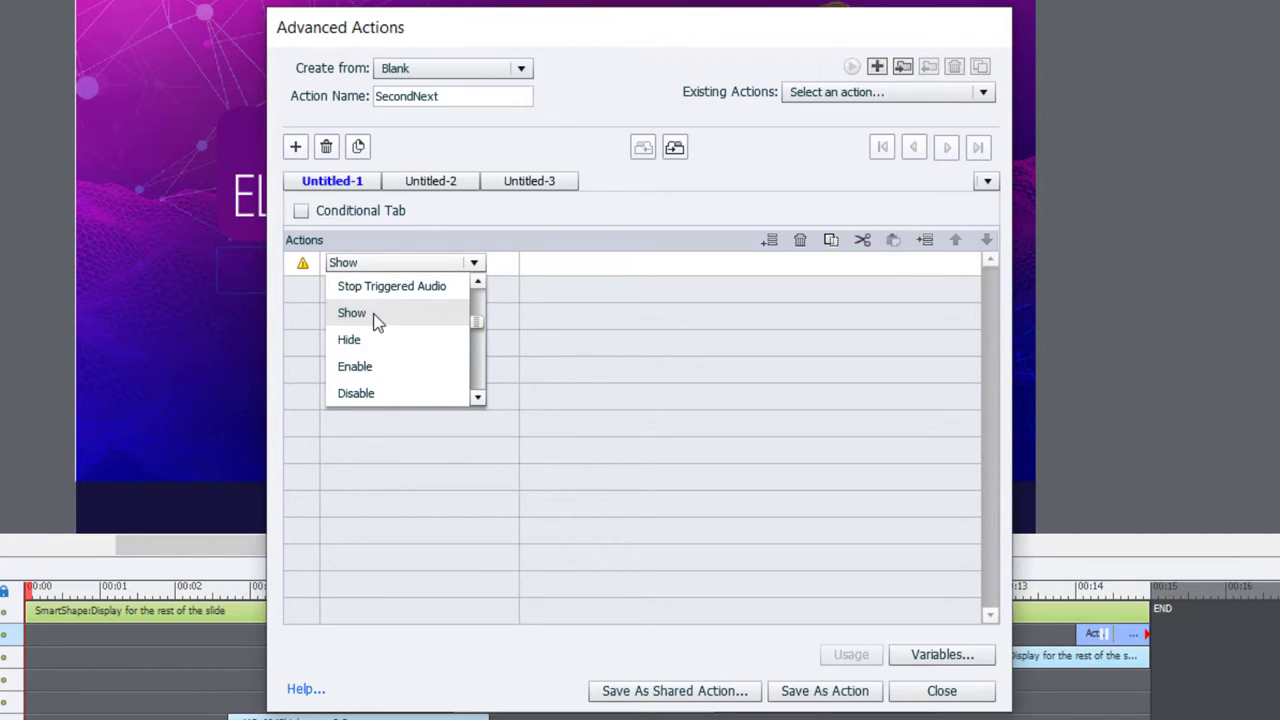
left_click(375, 314)
type("sec")
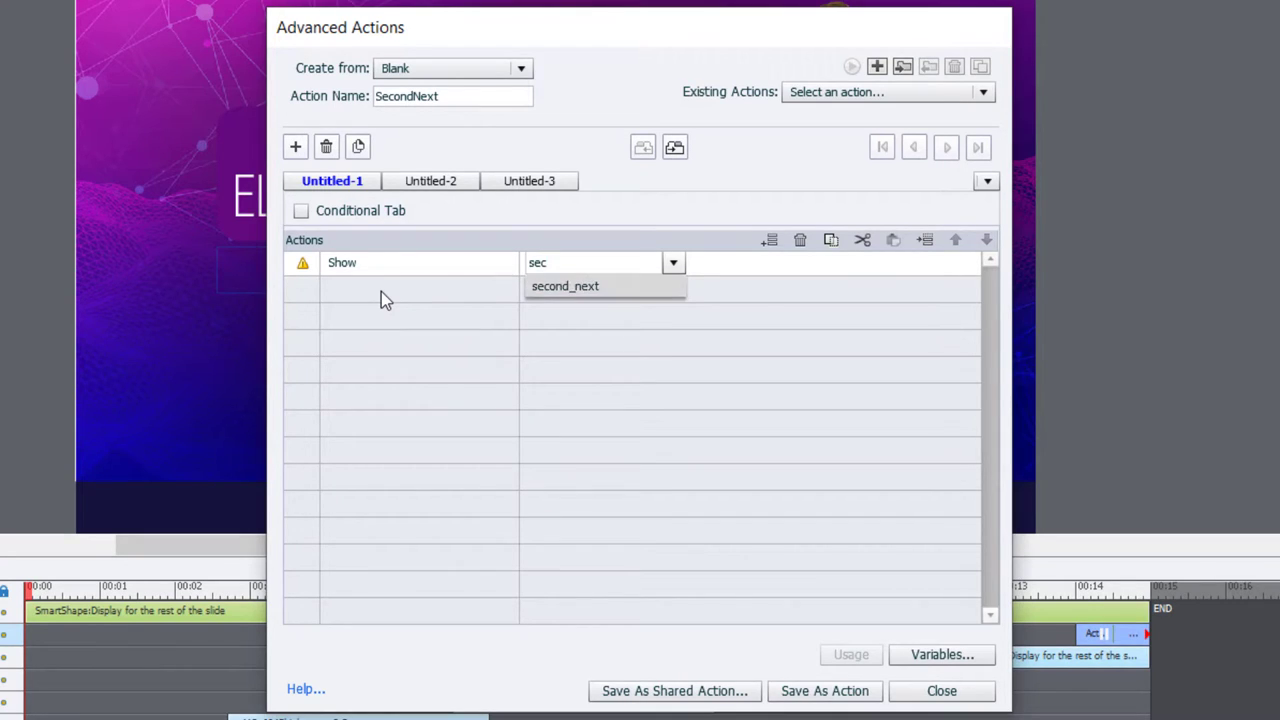
key("Return")
Add Go to Next Slide as the action's second command and save SecondNext as an advanced action.
left_click(355, 300)
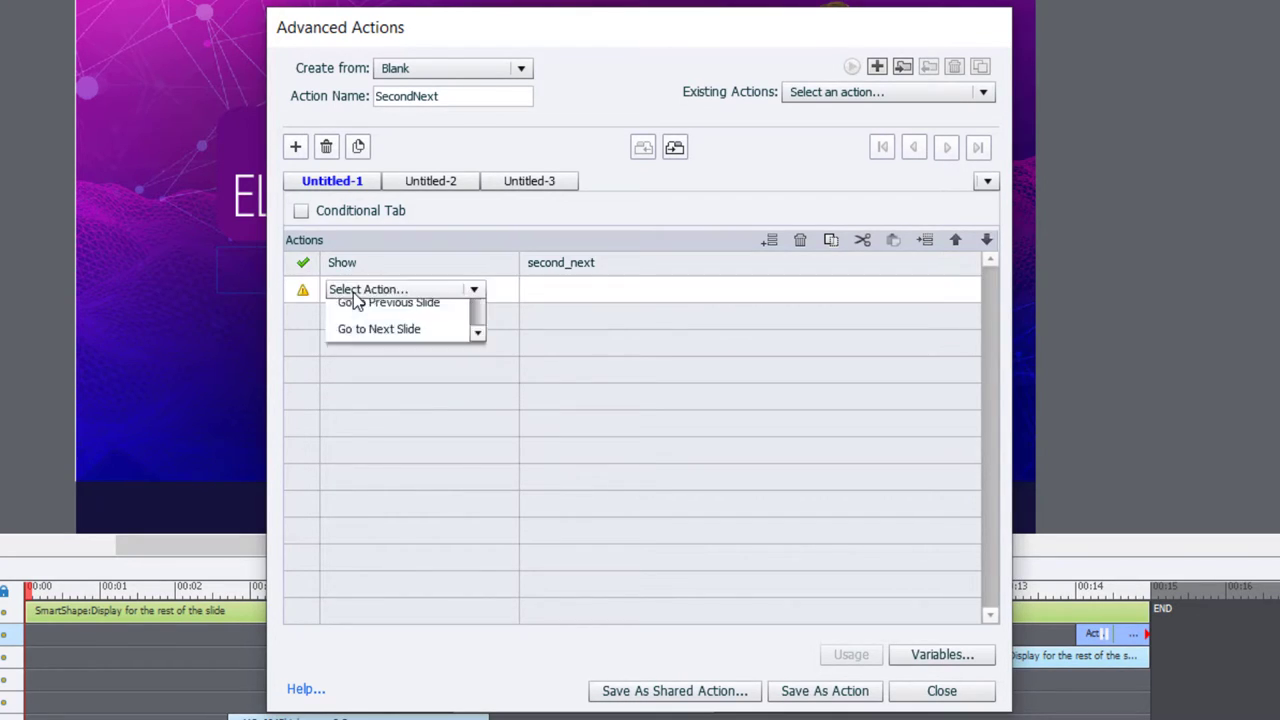
left_click(384, 426)
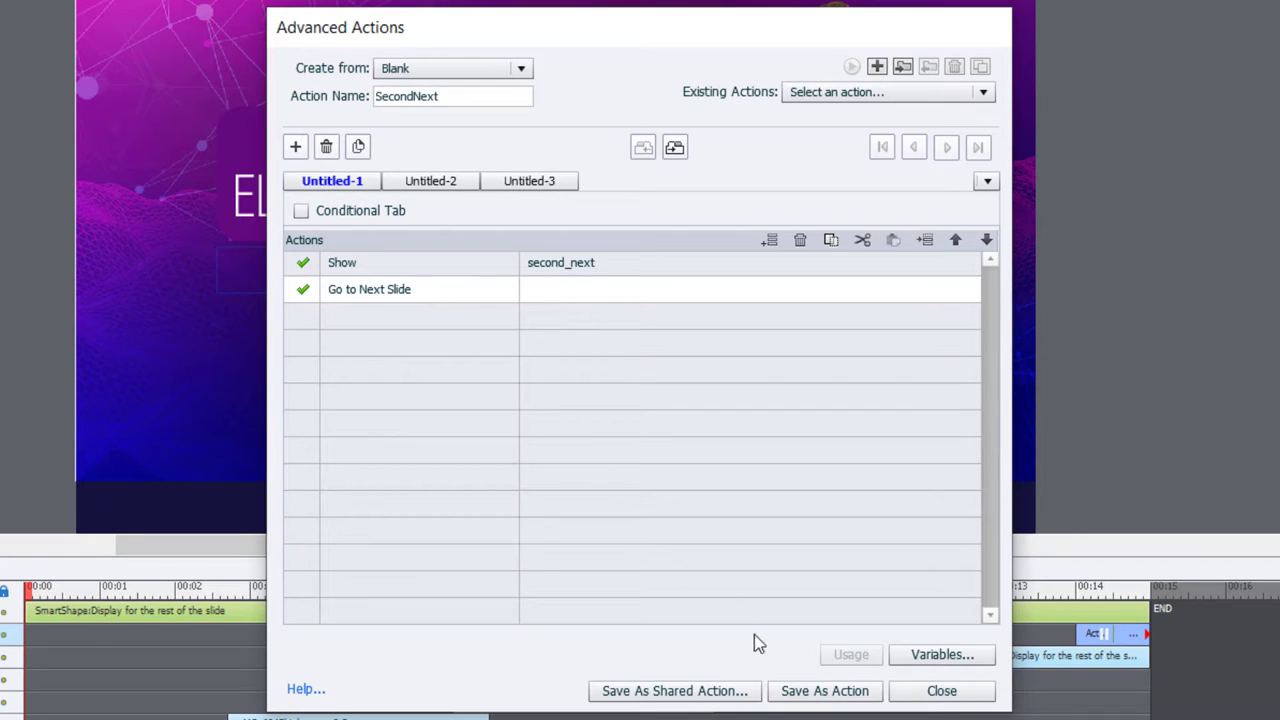
left_click(845, 696)
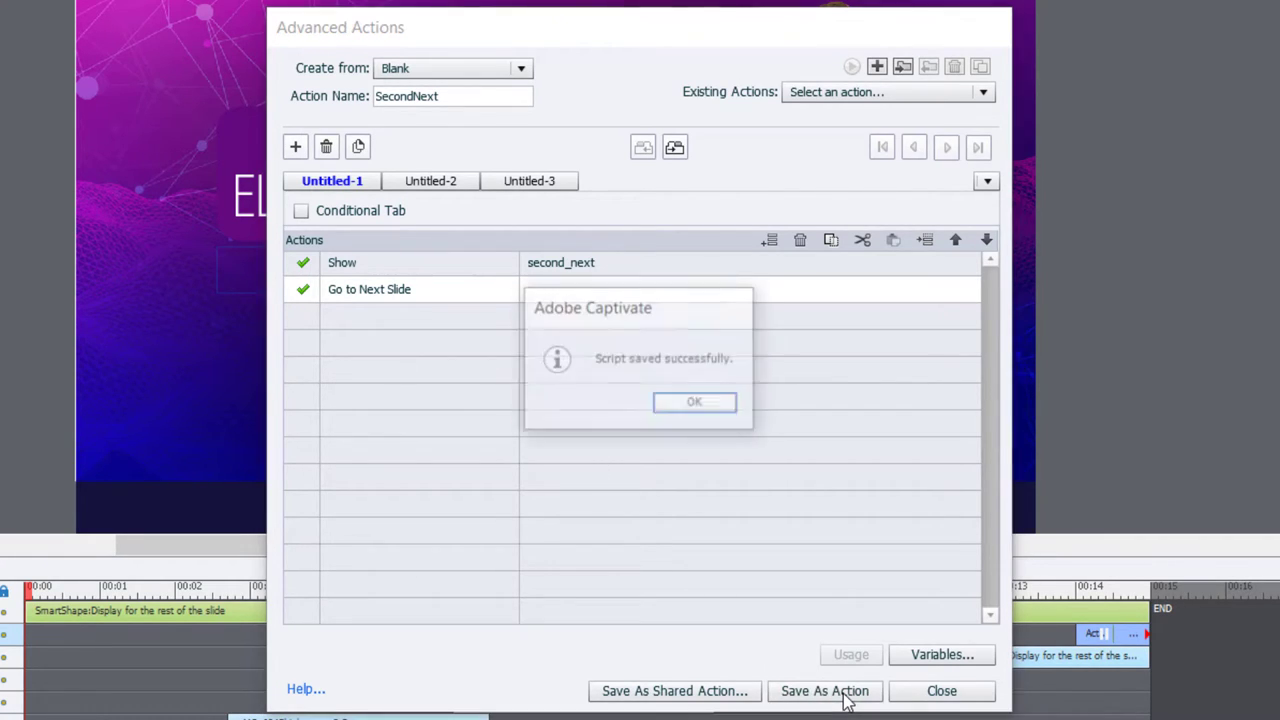
left_click(695, 404)
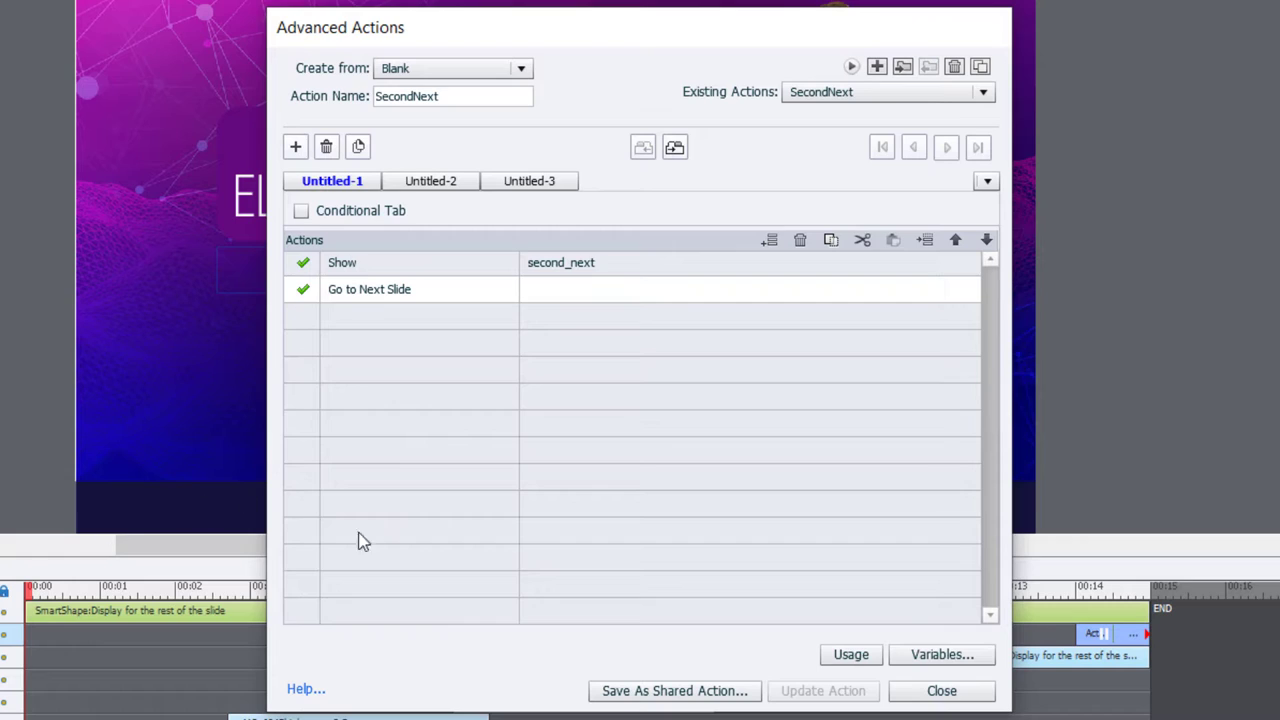
Save SecondNext as a shared action with the second_next parameter described as "Second hidden next button", and close Advanced Actions.
left_click(677, 693)
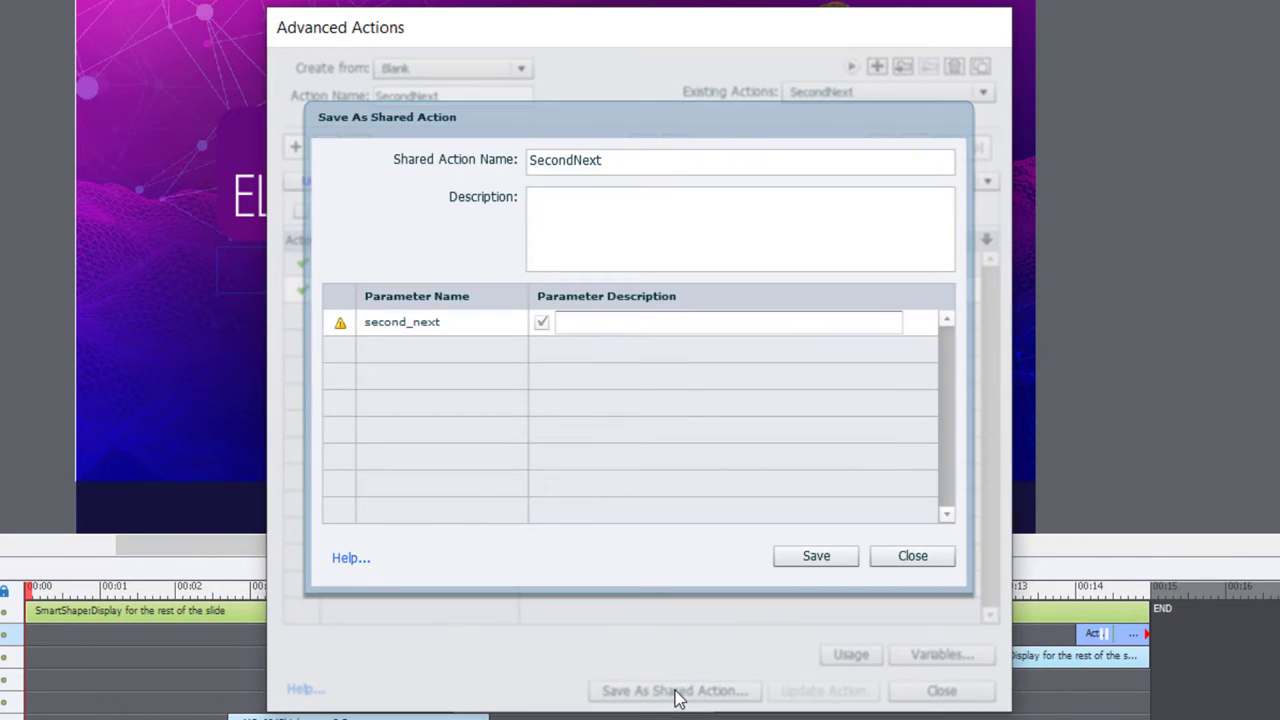
left_click(795, 319)
type("Second hidden next button")
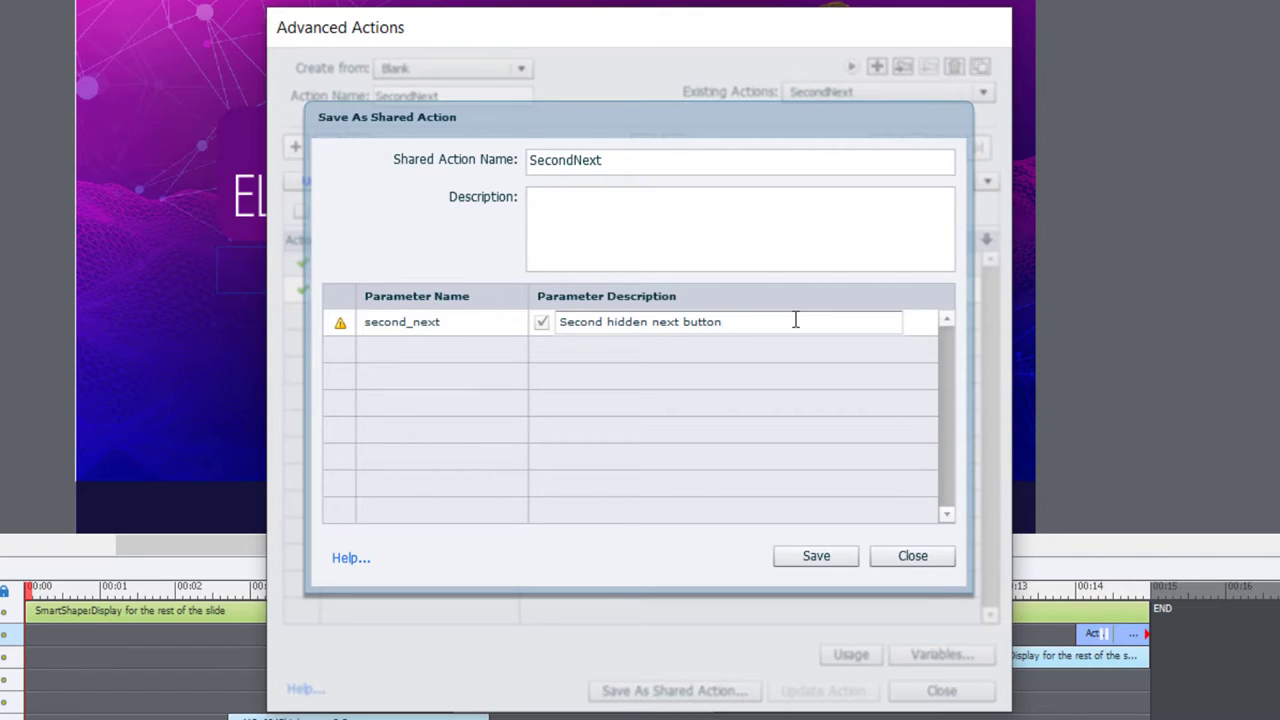
left_click(820, 557)
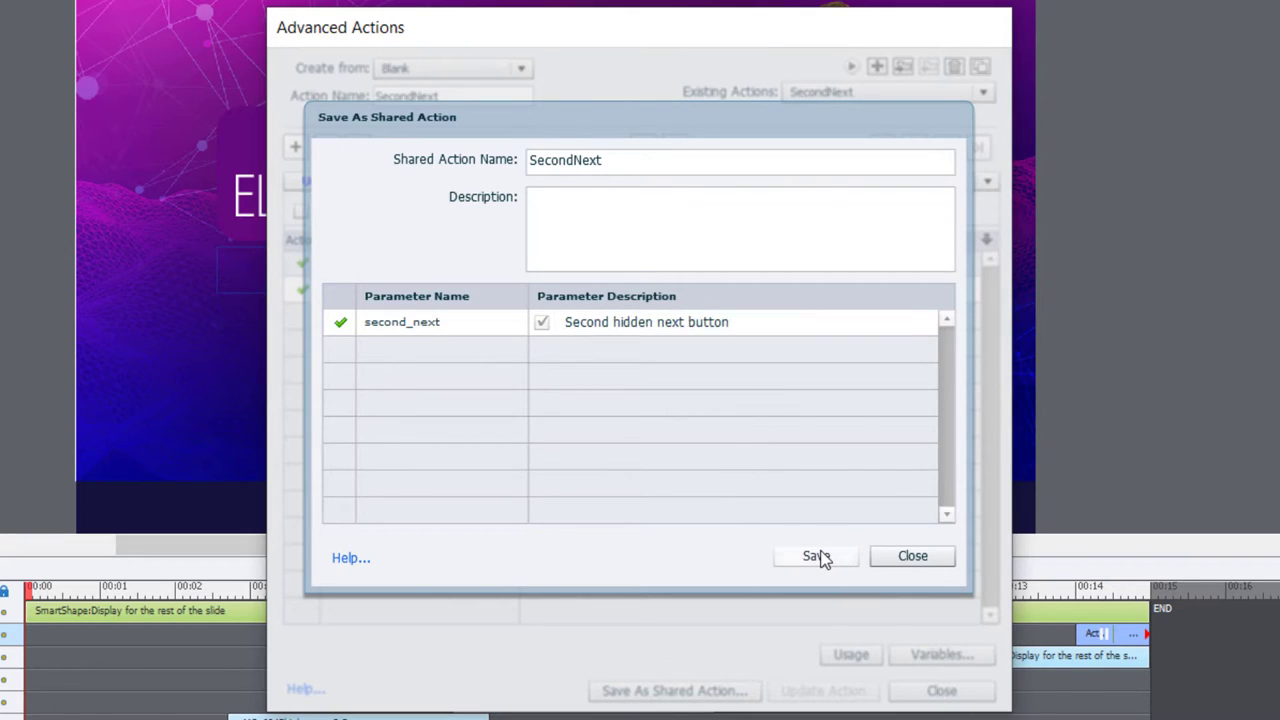
left_click(820, 557)
left_click(737, 403)
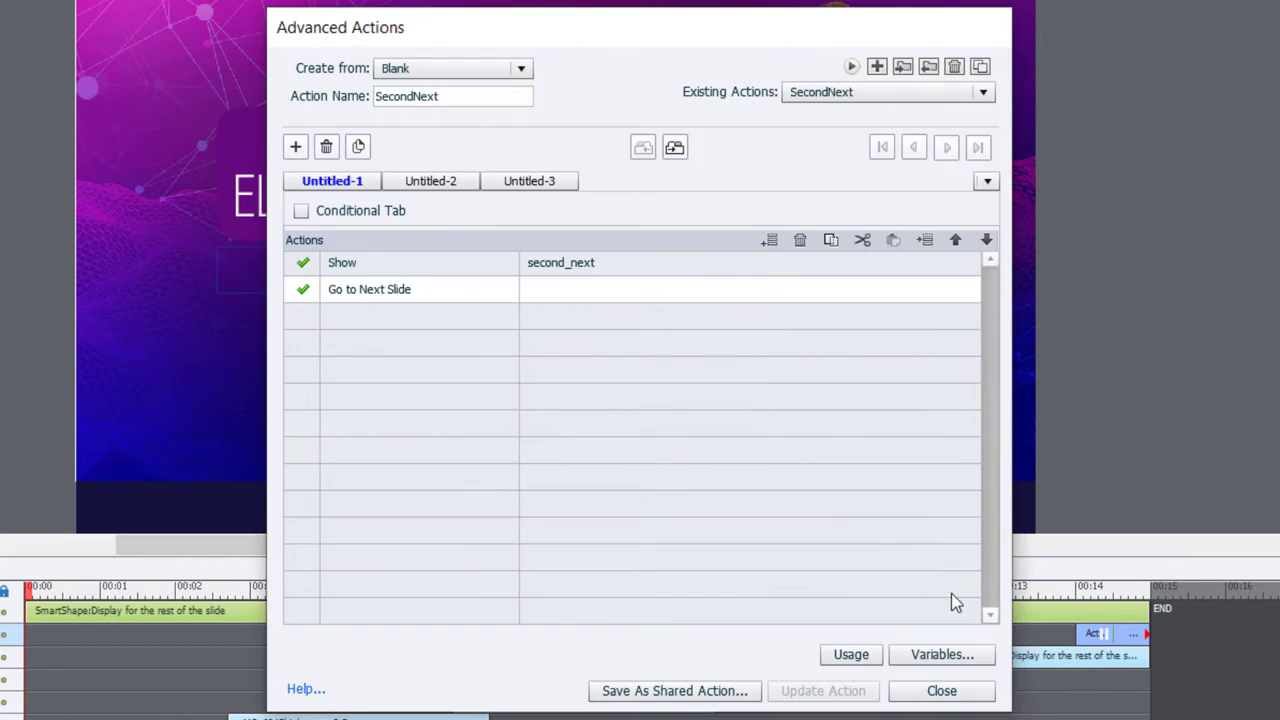
left_click(941, 690)
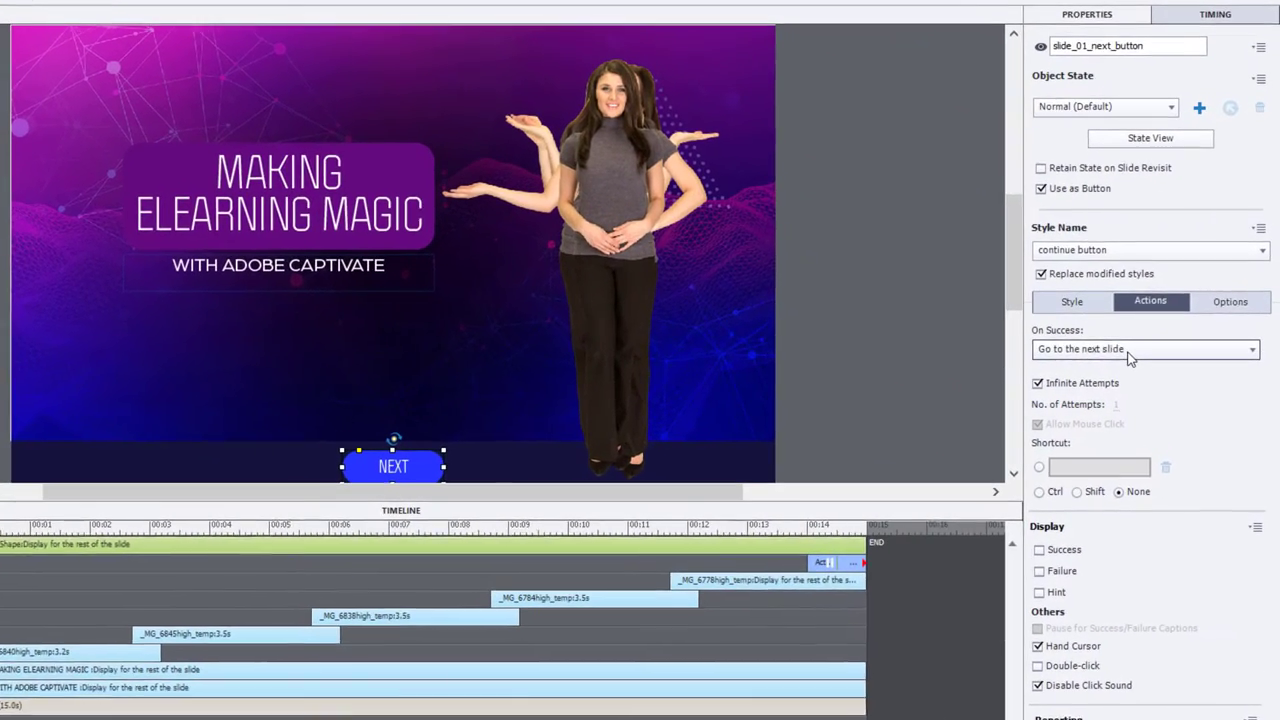
Set slide_01_next_button to execute the SecondNext shared action on success, and save second_next as the value of its second hidden next button parameter.
left_click(1129, 352)
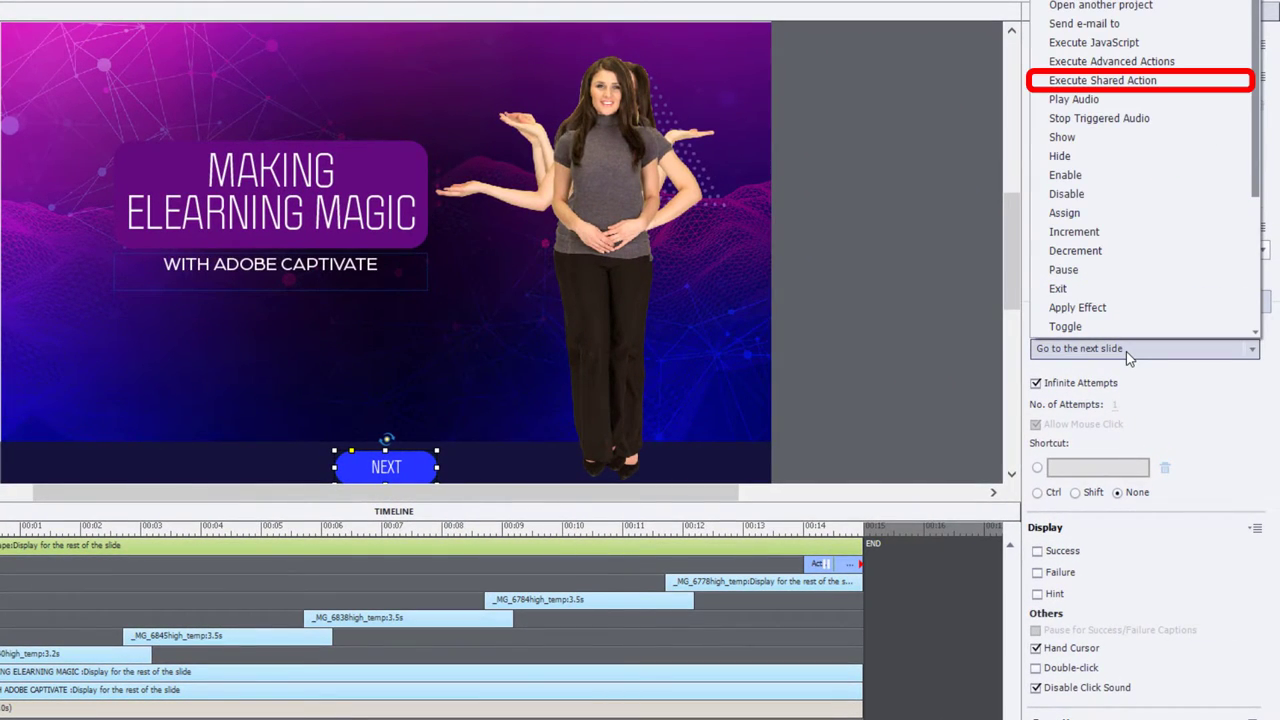
left_click(1147, 88)
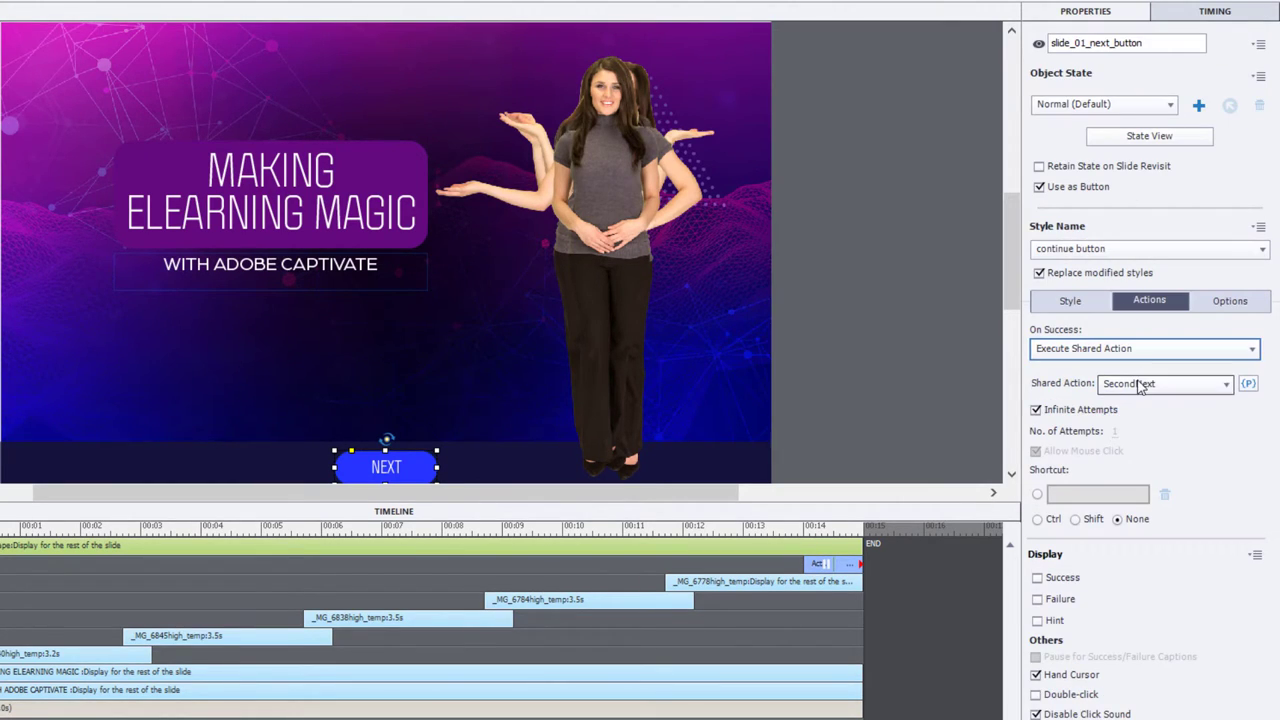
left_click(1248, 383)
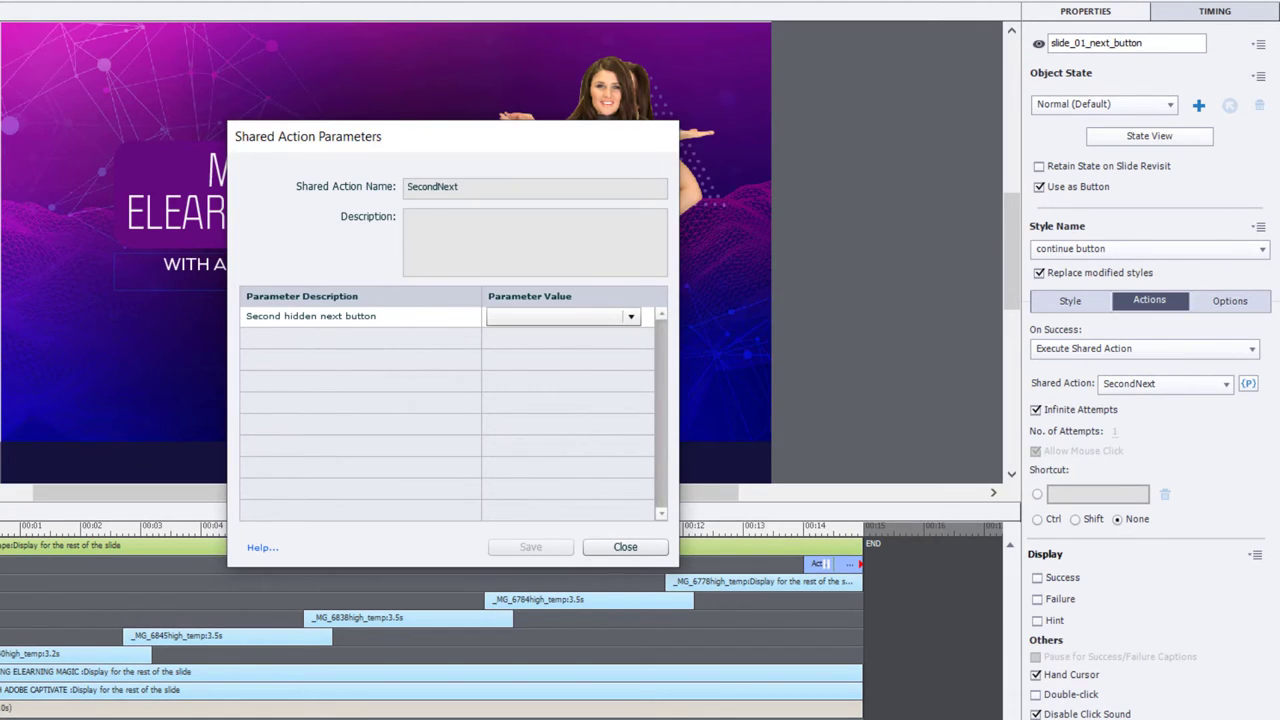
left_click(577, 318)
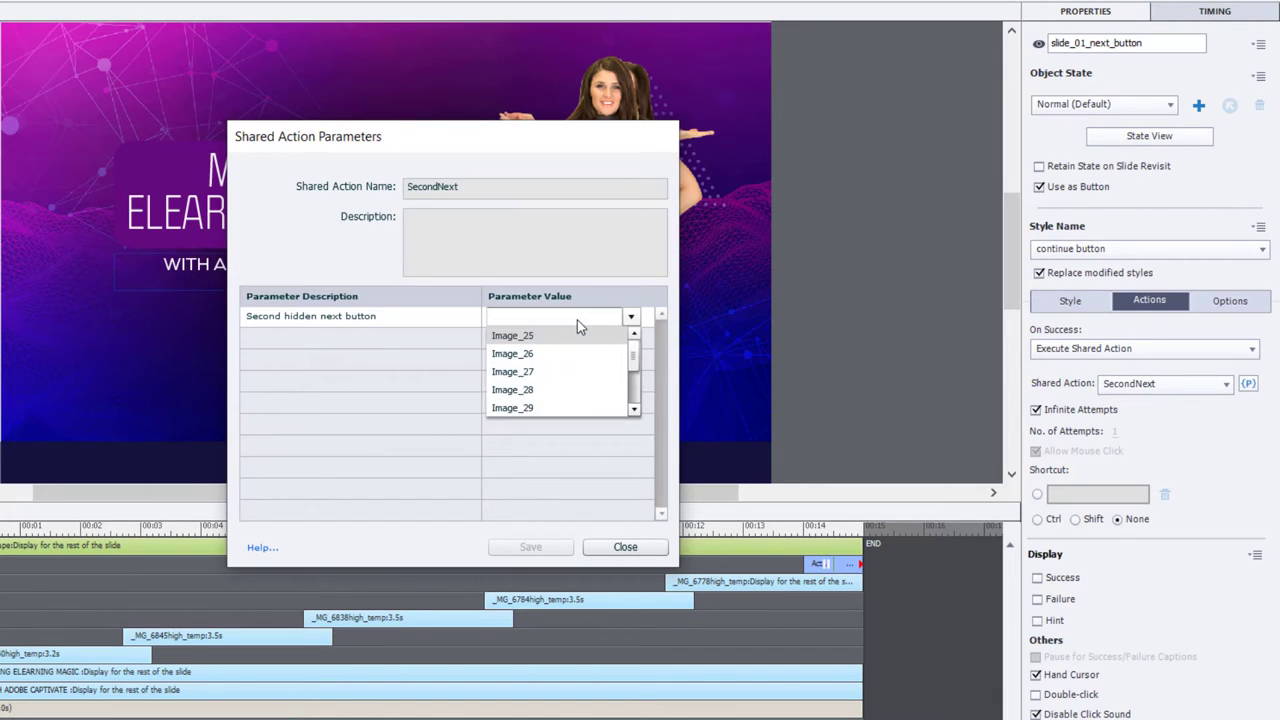
type("sec")
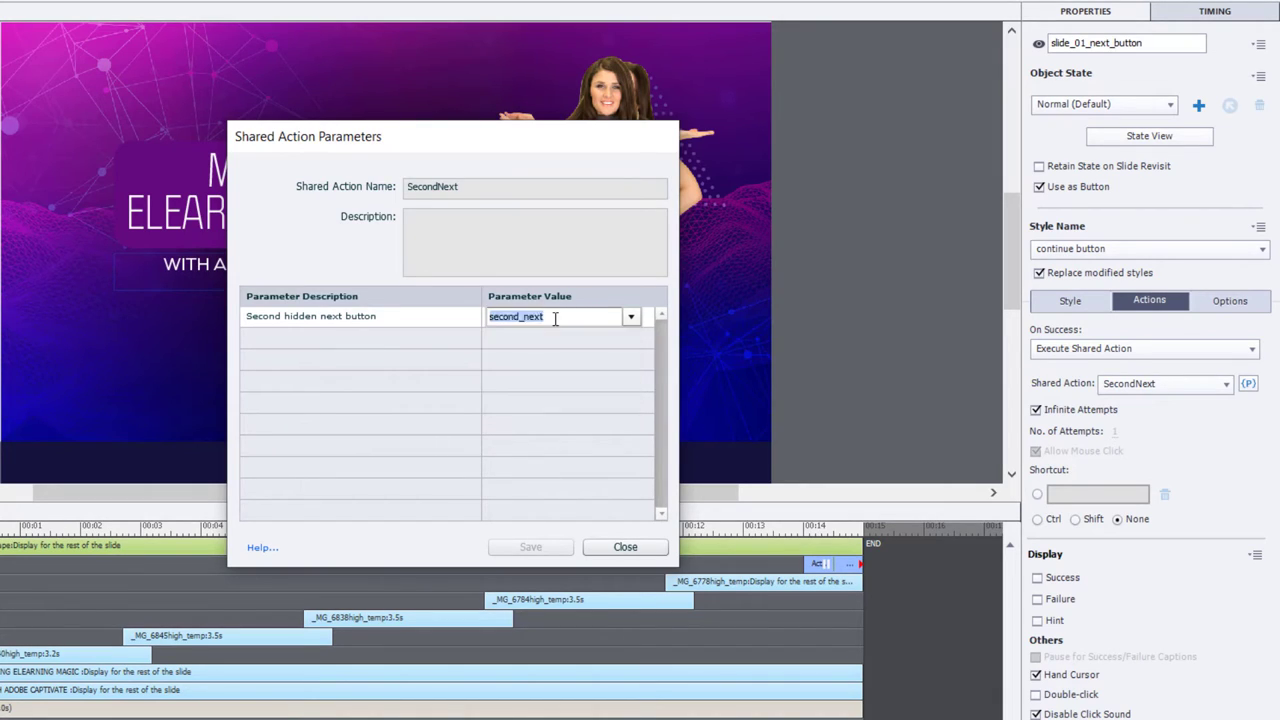
key("Return")
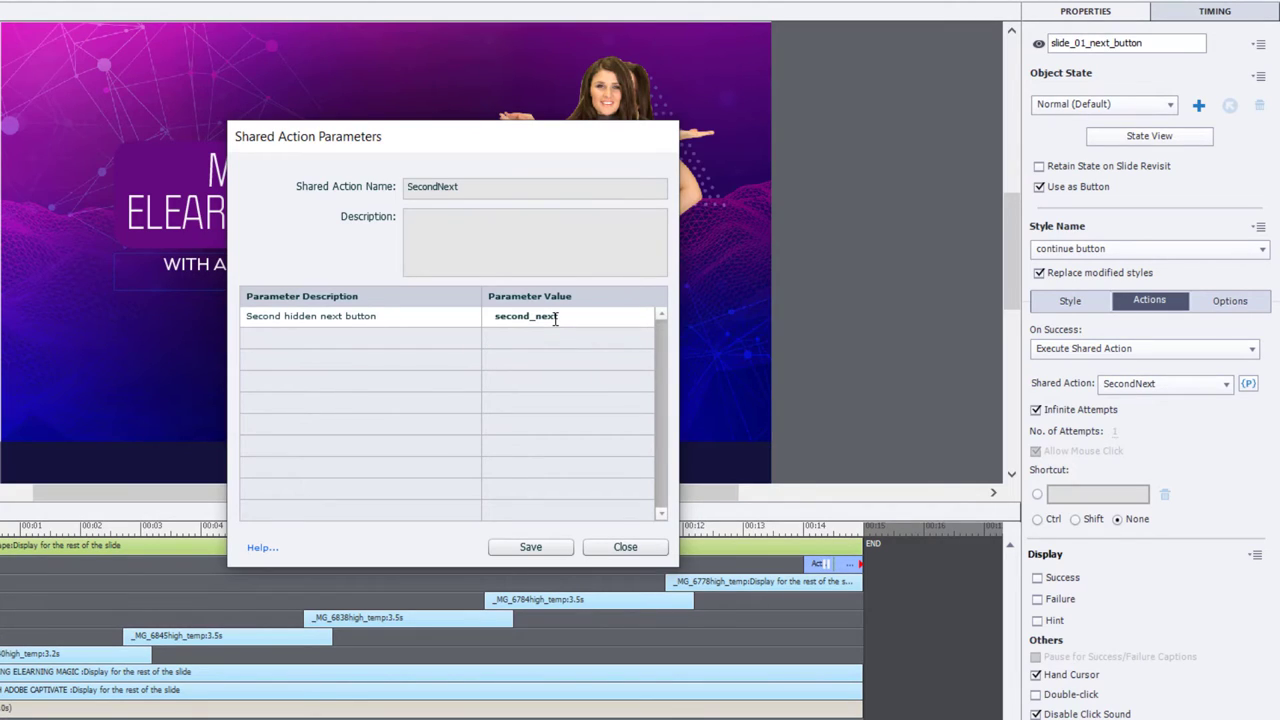
left_click(531, 548)
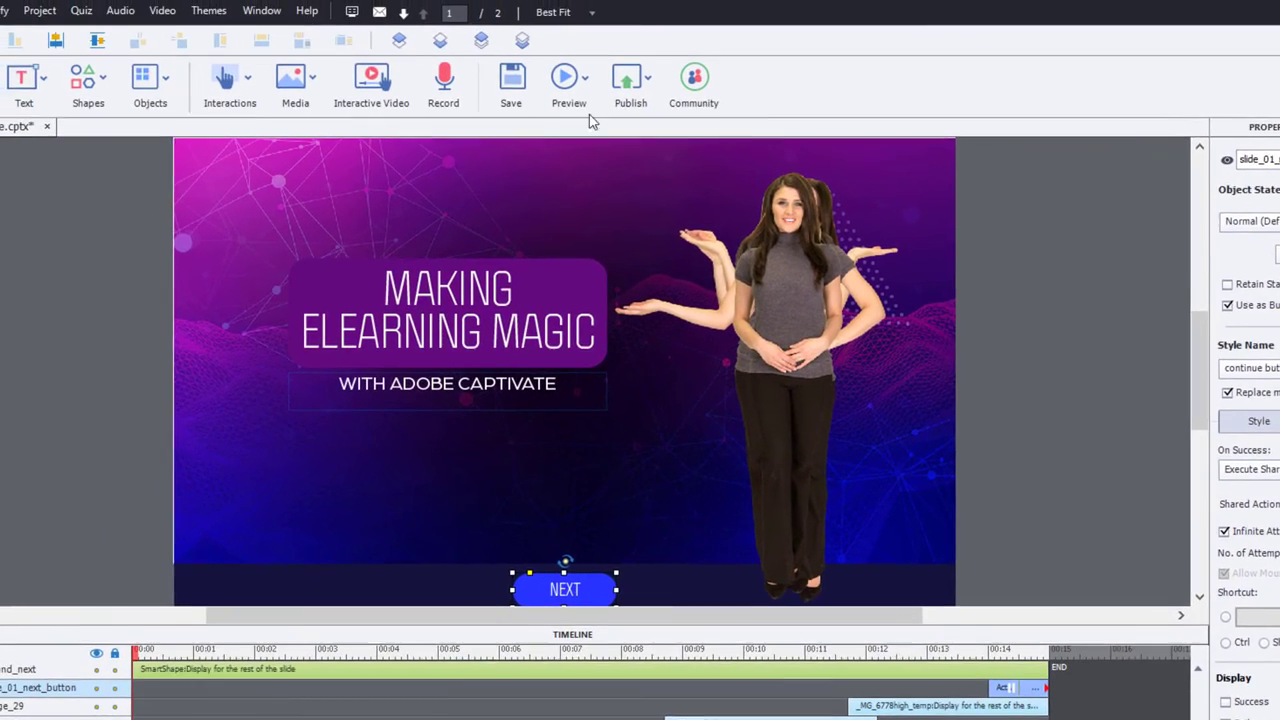
Preview the project as HTML5 in the browser.
left_click(440, 0)
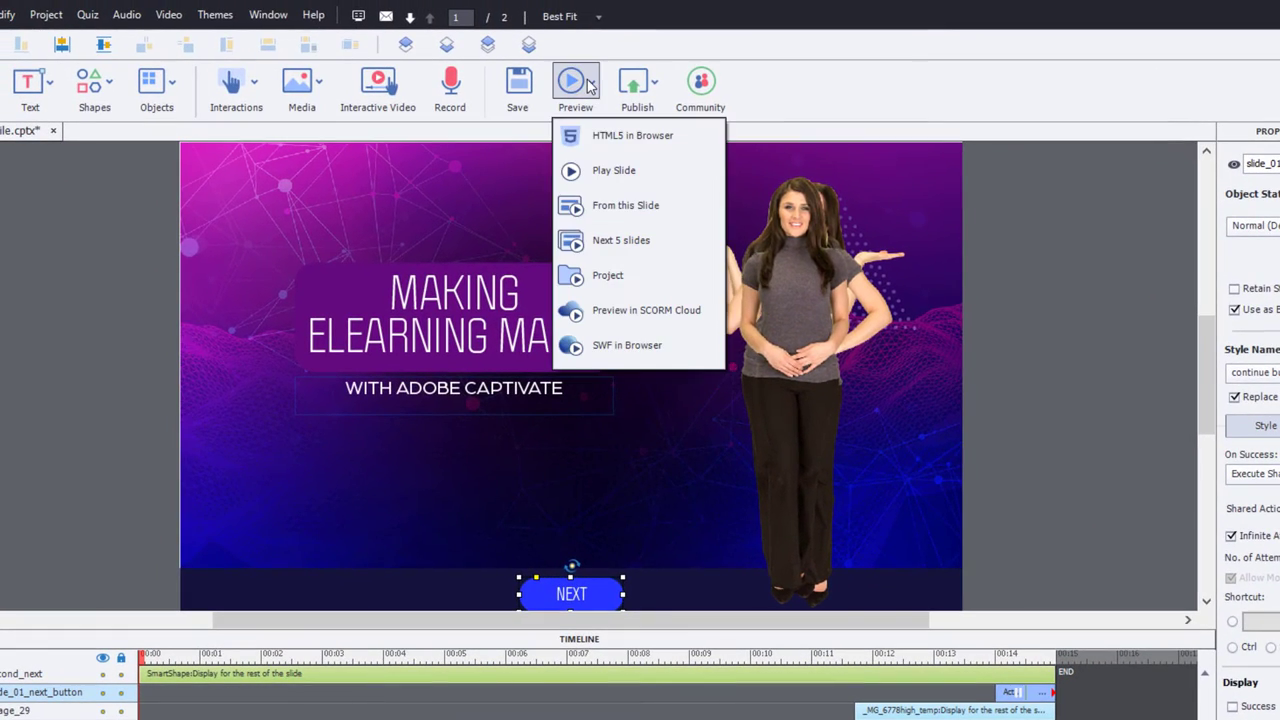
left_click(437, 52)
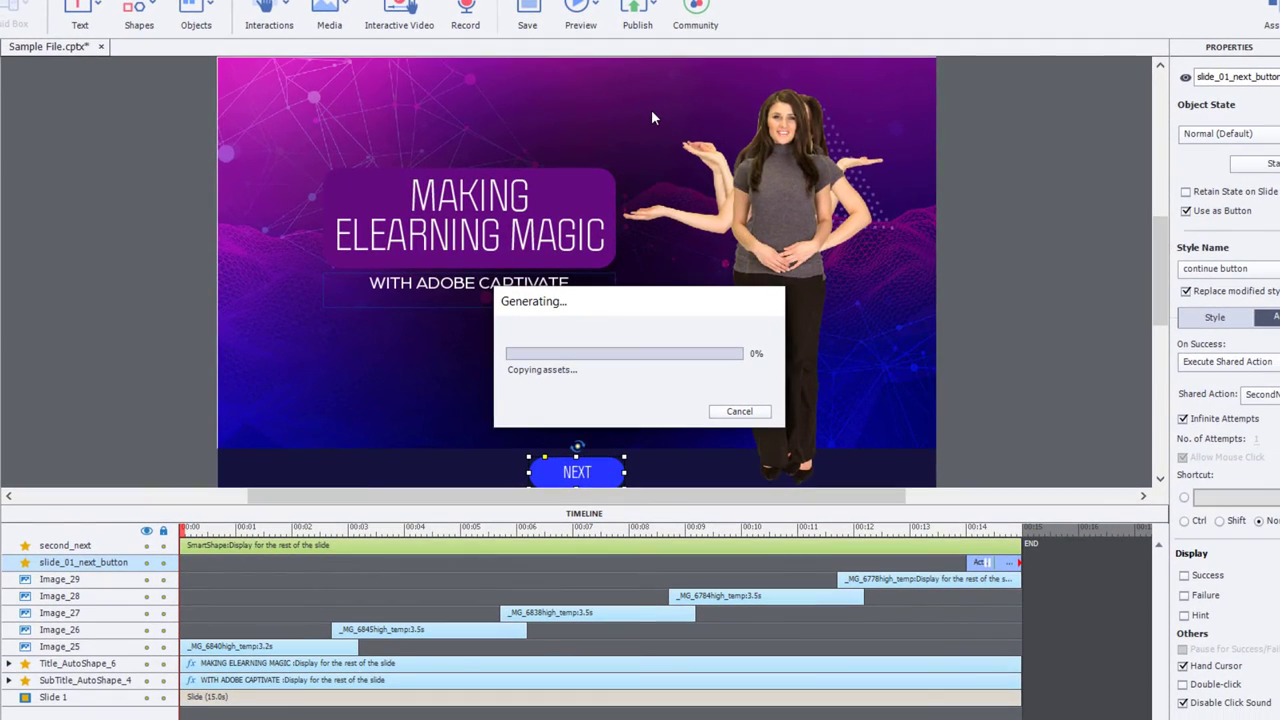